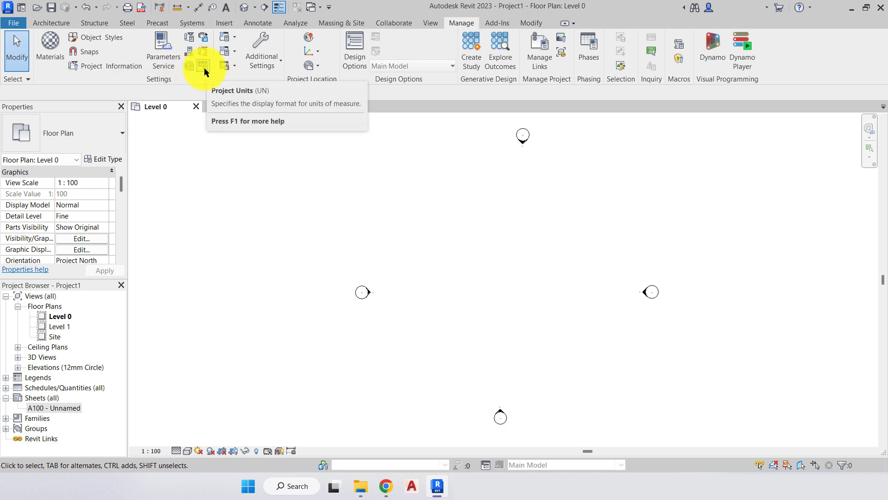
Open the project units settings and look through the available disciplines, staying on Common.
left_click(204, 68)
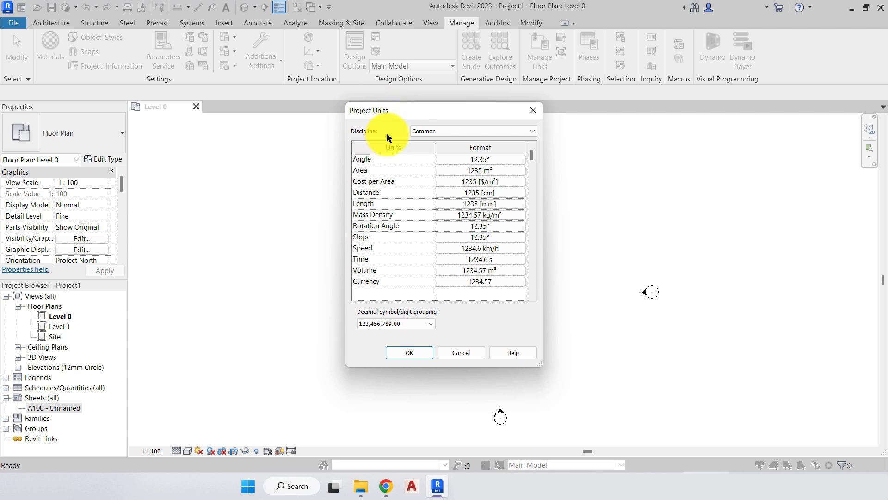
left_click(423, 130)
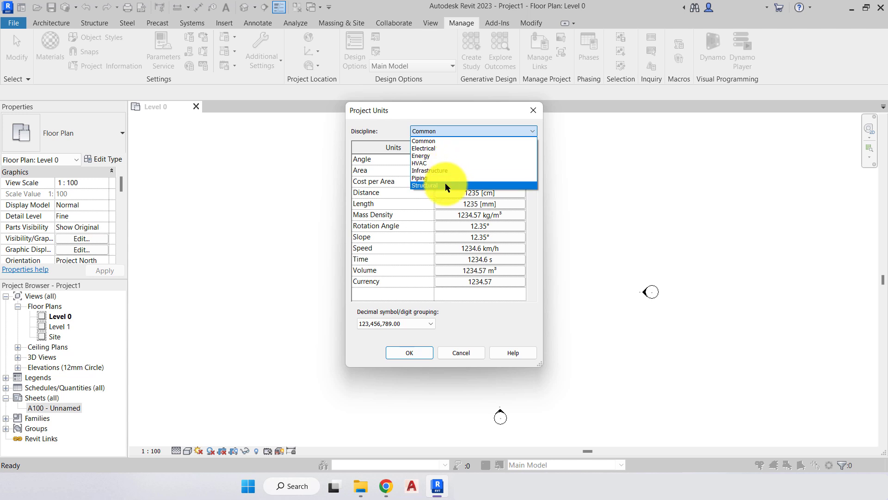
left_click(455, 141)
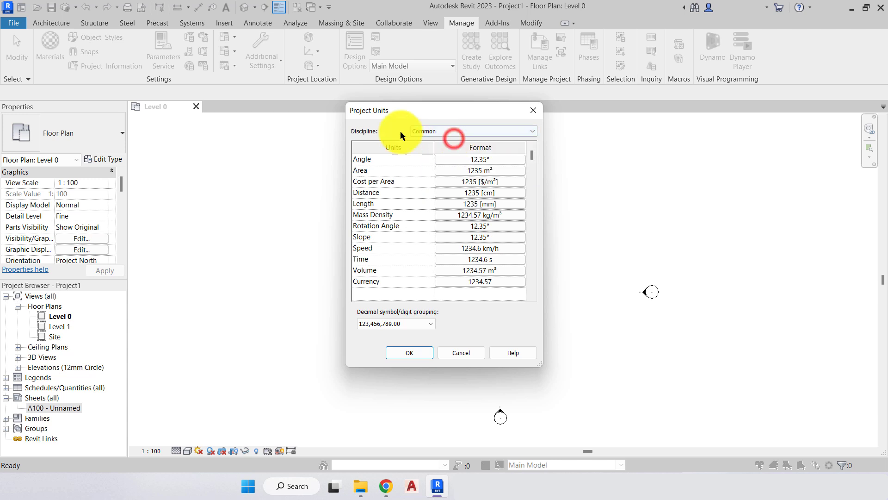
left_click(397, 126)
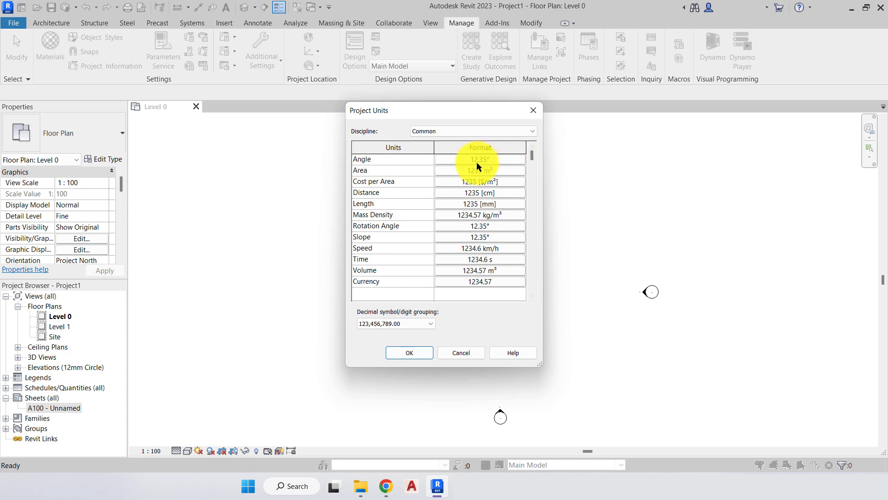
Set the Angle unit format to Gradians in the project units.
left_click(490, 159)
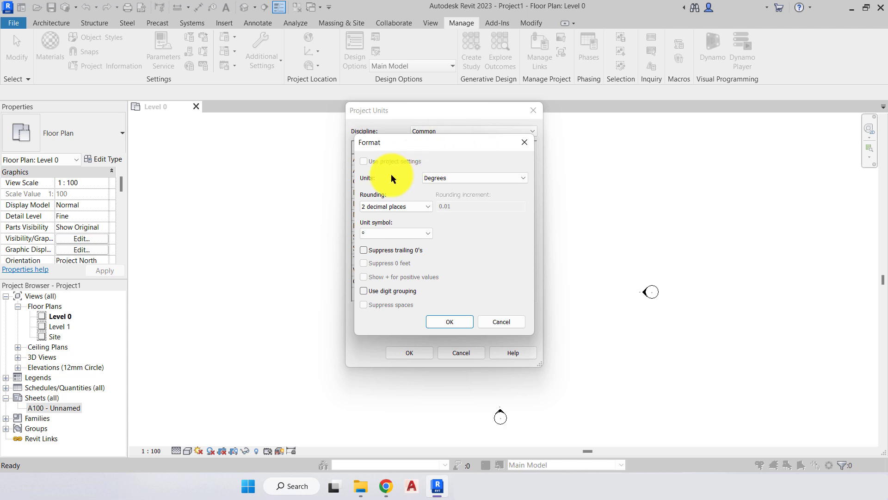
left_click(481, 180)
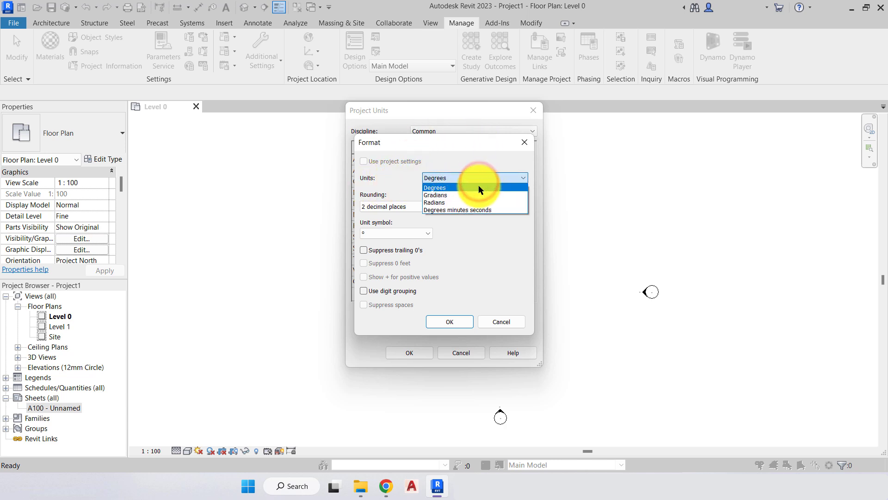
left_click(465, 195)
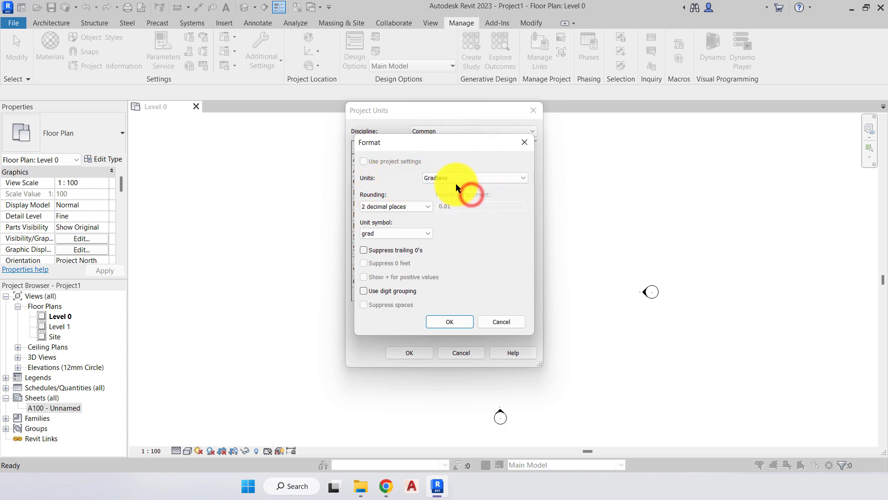
left_click(448, 320)
Switch the Angle unit format to Radians.
left_click(488, 159)
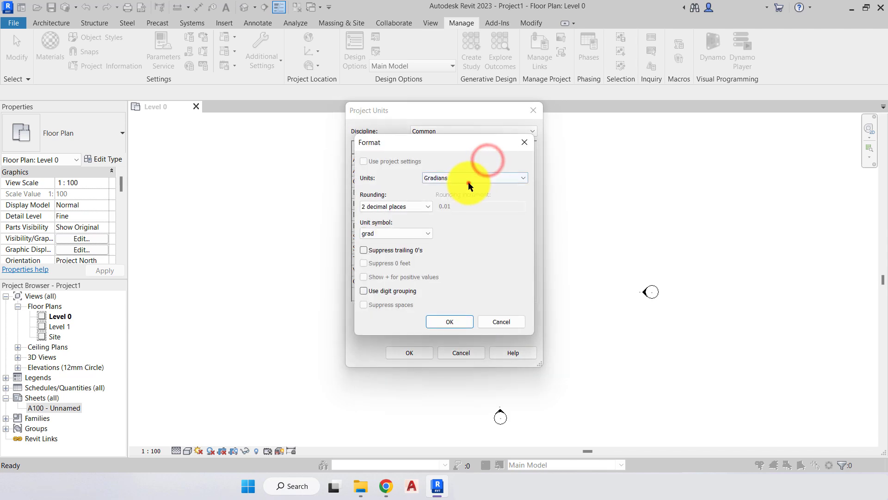
left_click(469, 180)
left_click(461, 202)
left_click(445, 322)
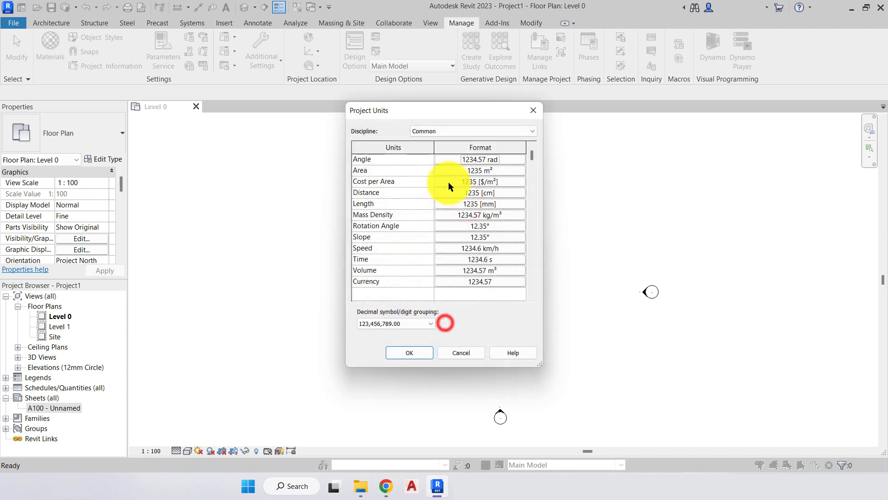
Change the Angle unit format to Degrees minutes seconds.
left_click(473, 159)
left_click(469, 178)
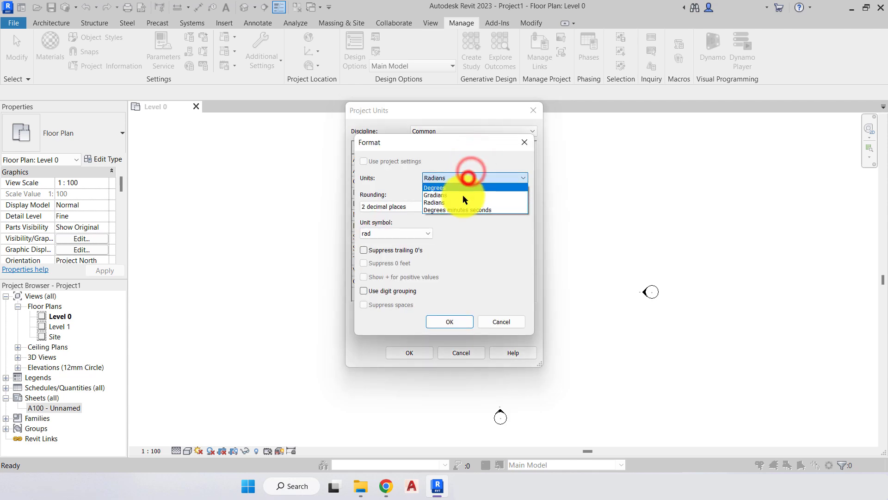
left_click(462, 210)
left_click(461, 319)
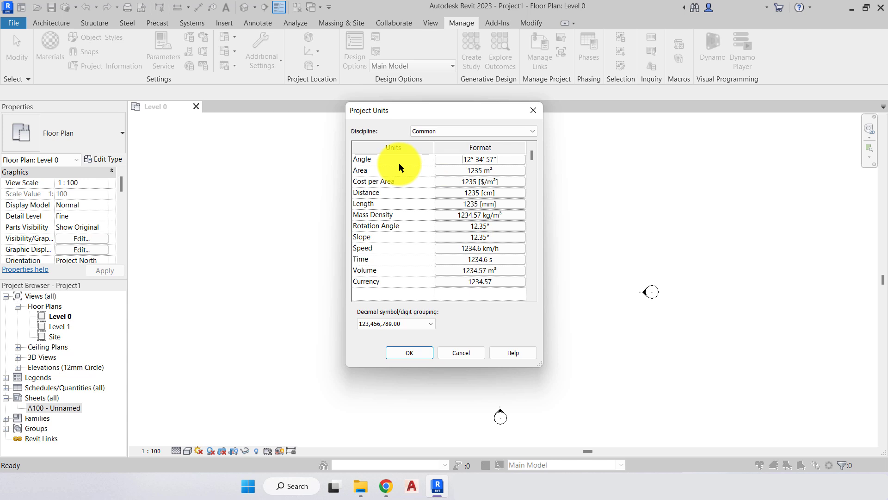
Set the Angle unit format to Degrees with 0 decimal places and accept the project units.
left_click(454, 158)
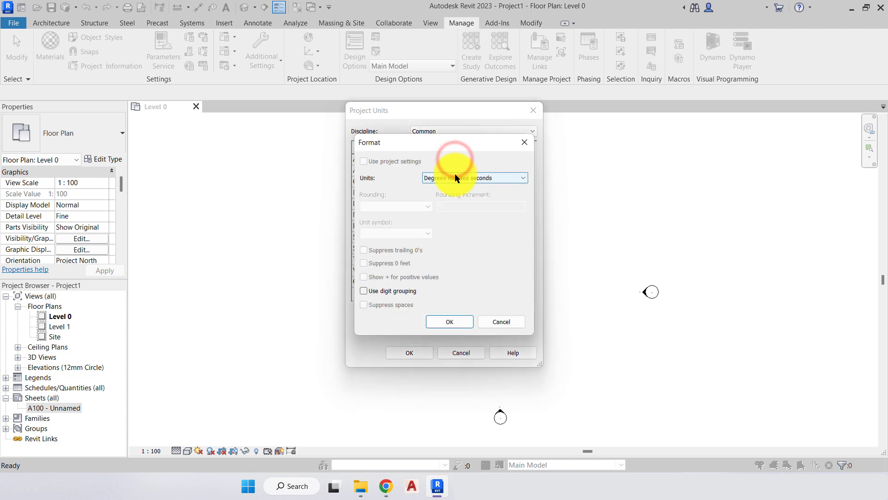
left_click(454, 178)
left_click(455, 187)
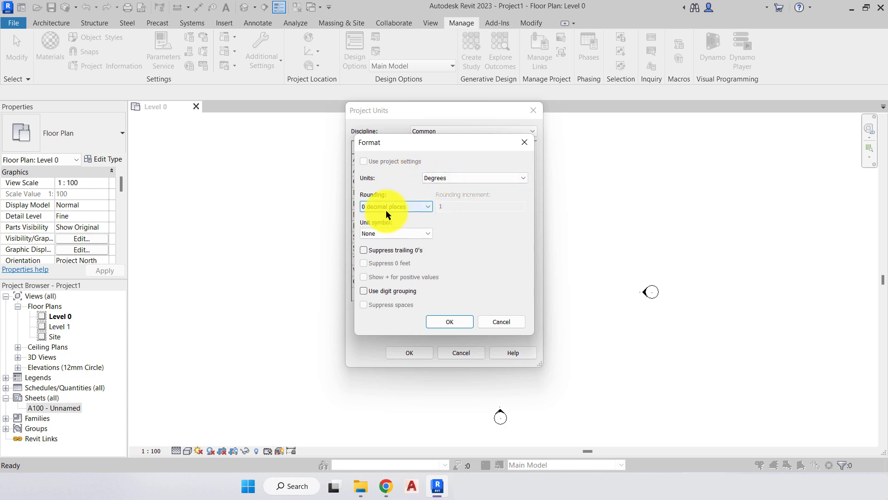
left_click(412, 211)
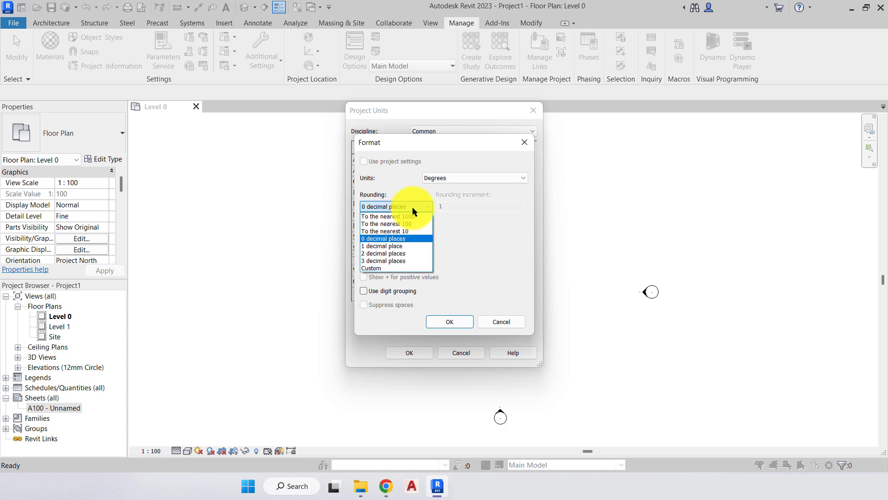
left_click(412, 207)
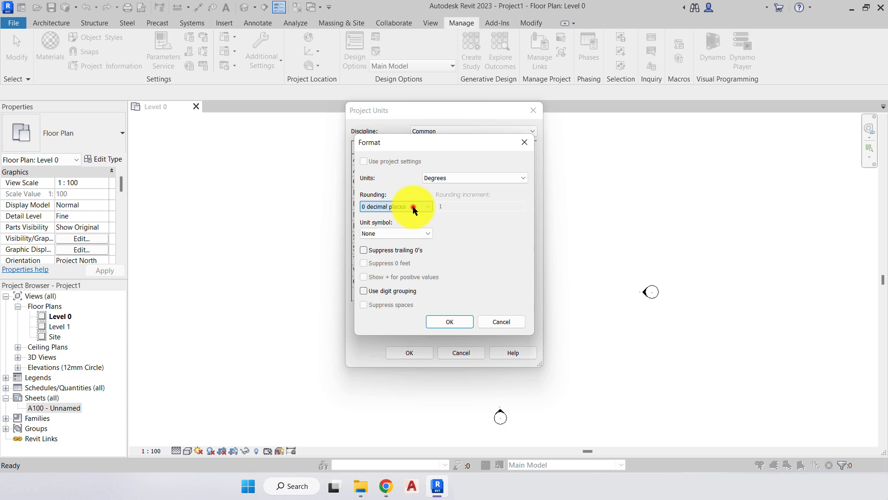
left_click(445, 321)
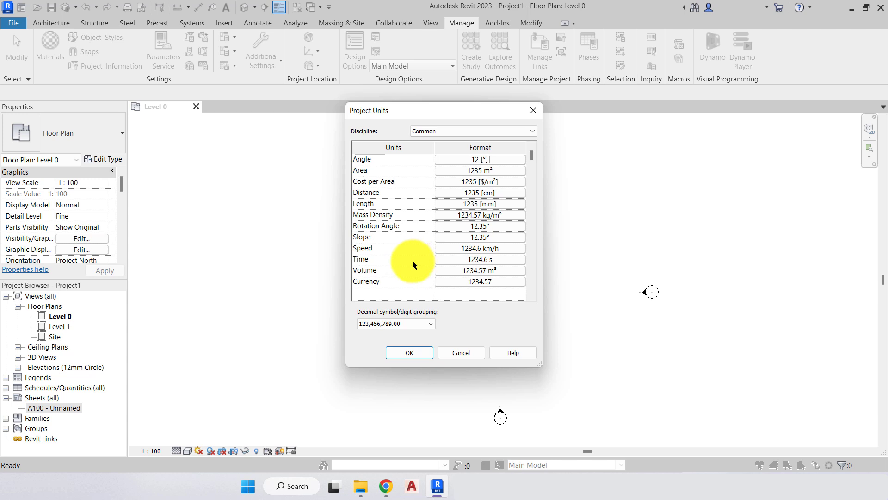
left_click(464, 324)
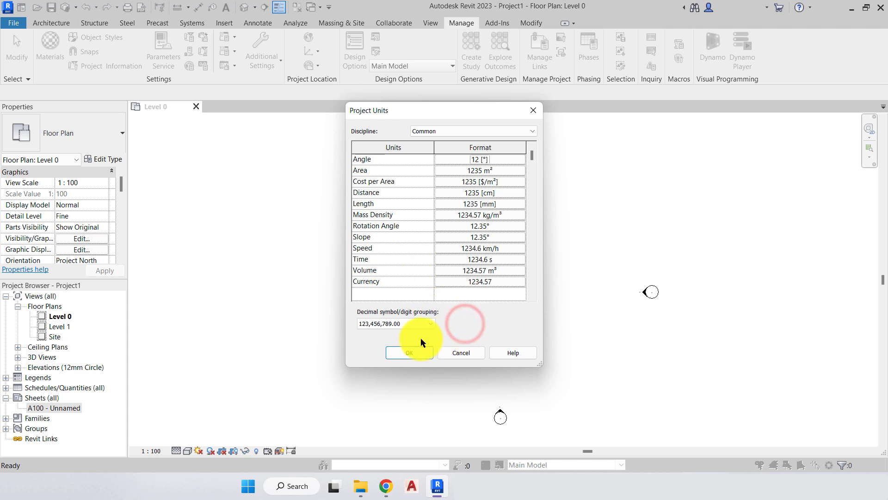
left_click(421, 351)
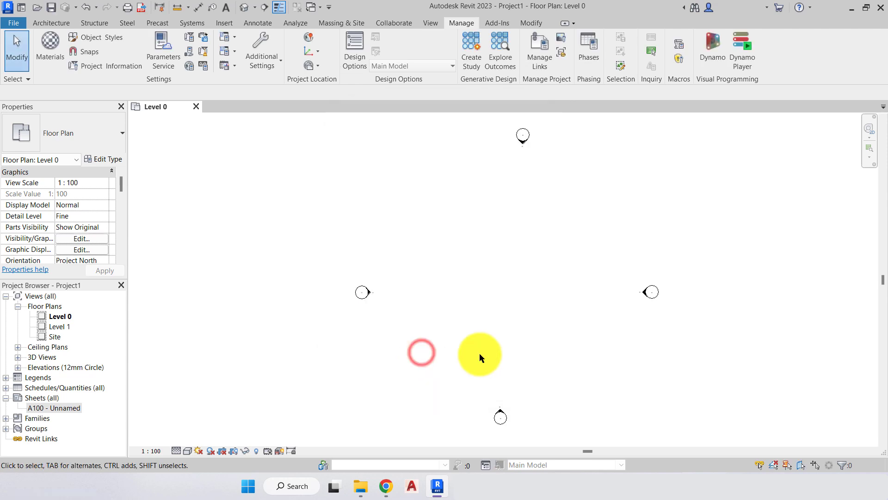
In the project information, set the organization name to S15 Studio and the organization description to Architect.
left_click(94, 68)
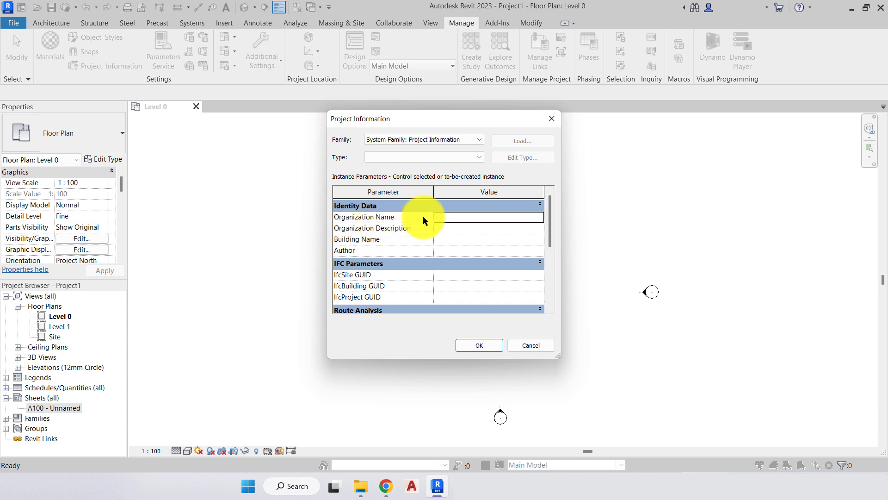
left_click(455, 218)
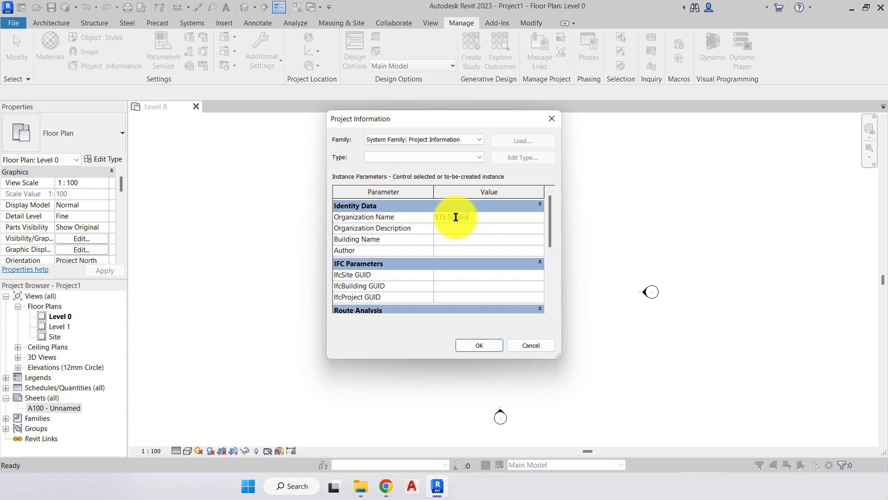
left_click(480, 226)
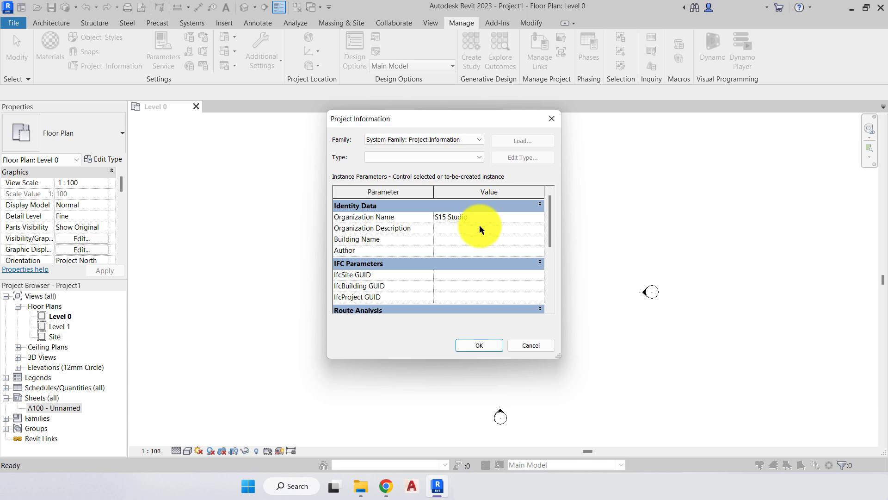
type("Architect")
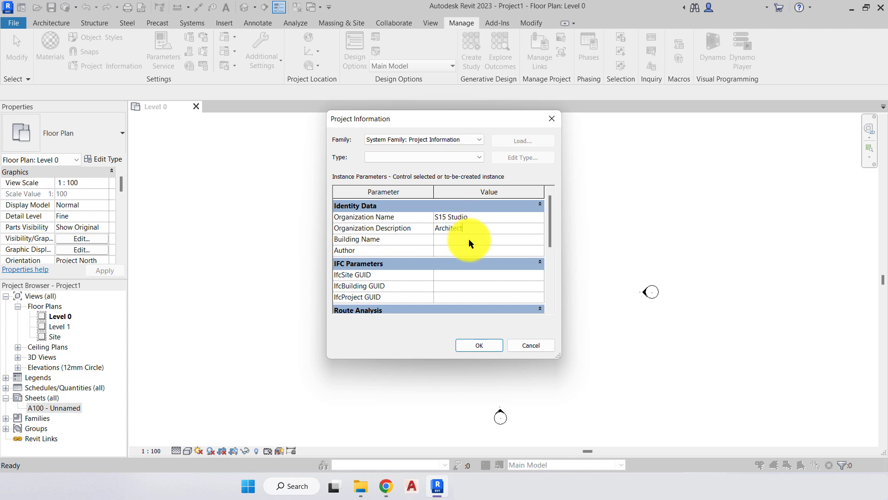
Enter the author's initials in the project information, leaving the building name empty.
left_click(469, 238)
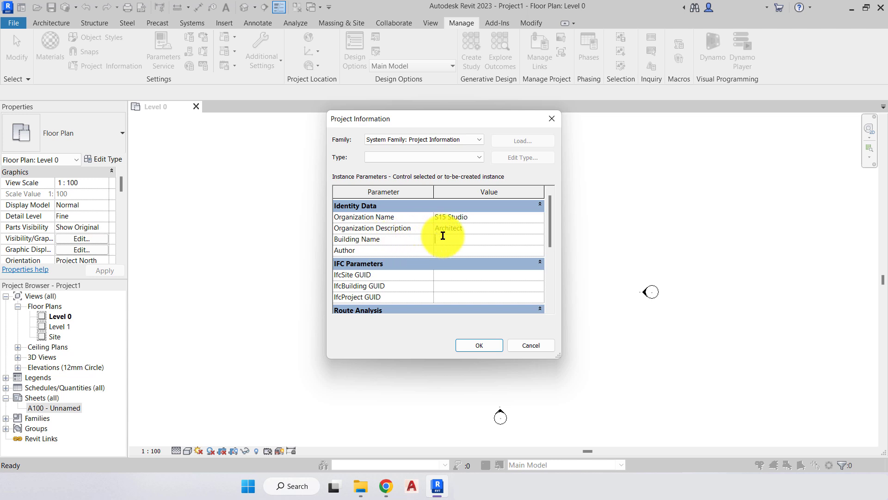
left_click(447, 251)
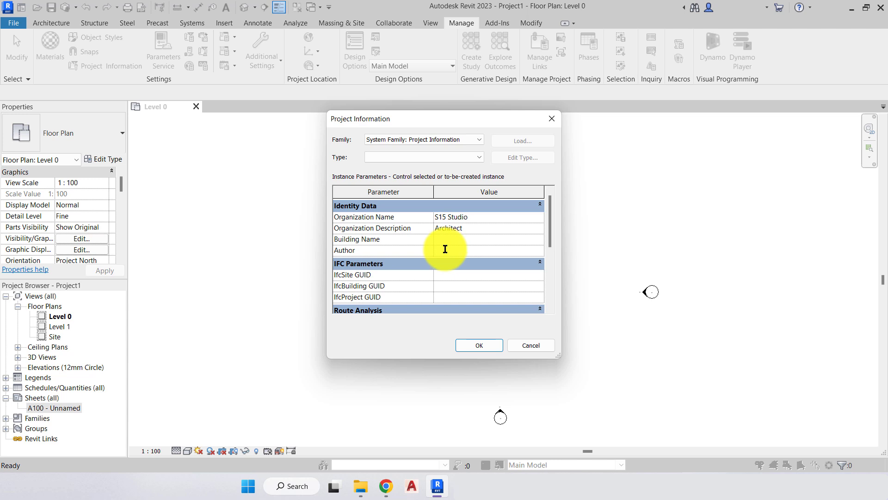
type("SF")
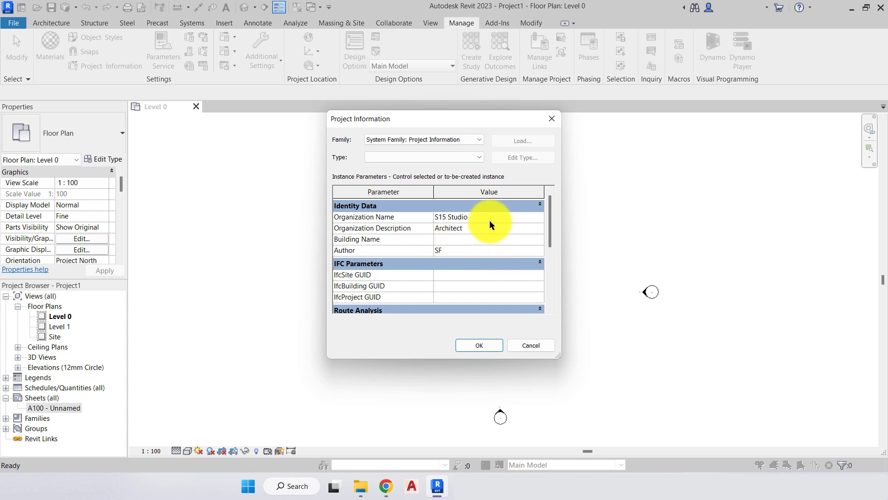
Review the remaining project information parameters, including IFC, route analysis, issue date, status, client, address, project name and number.
scroll(490, 220, "down", 1)
left_click_drag(550, 241, 550, 247)
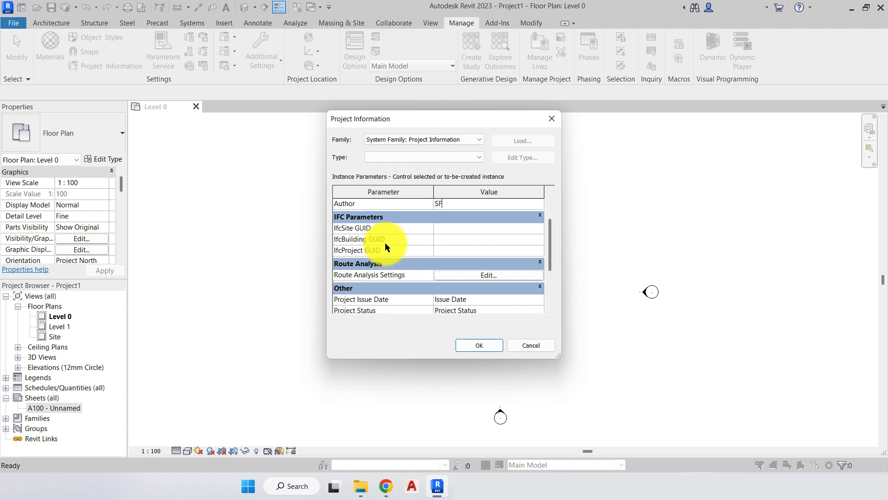
left_click_drag(551, 241, 550, 259)
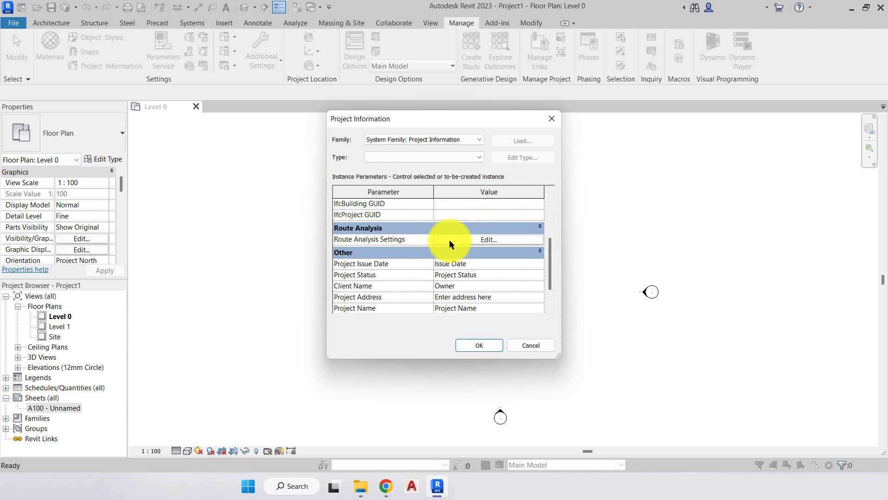
left_click_drag(551, 258, 552, 277)
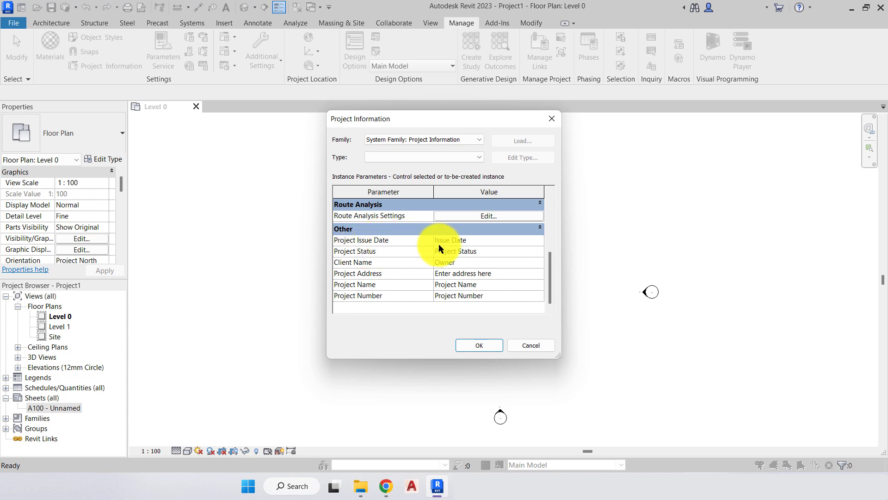
left_click(476, 241)
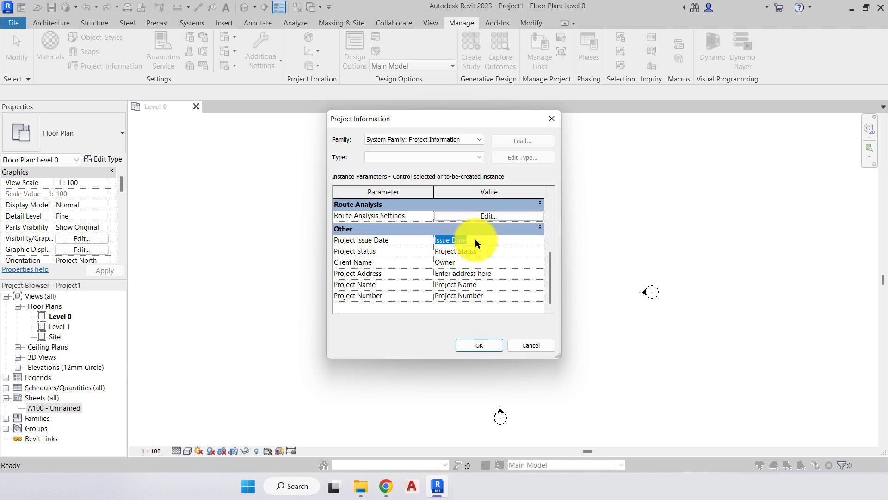
left_click(350, 251)
left_click(460, 252)
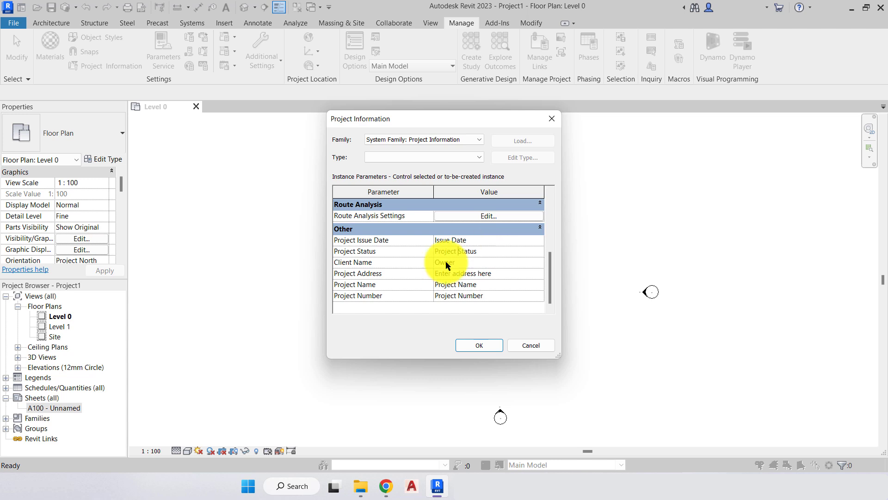
left_click(407, 262)
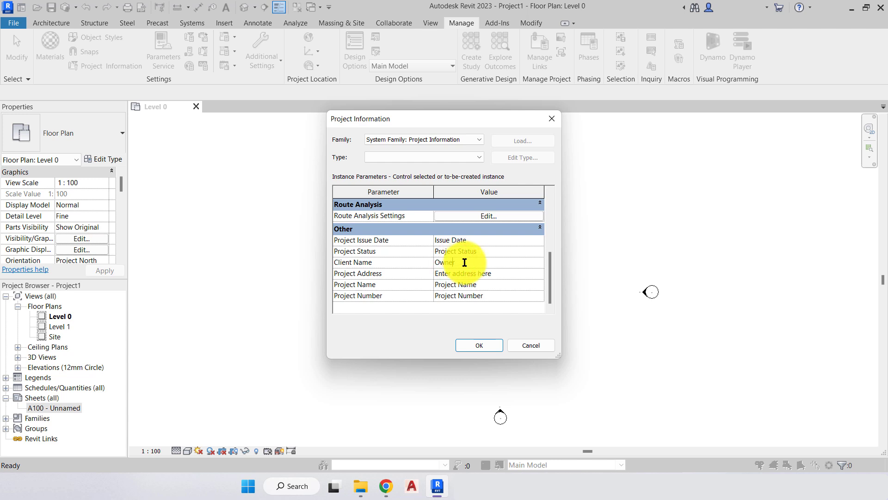
left_click(491, 276)
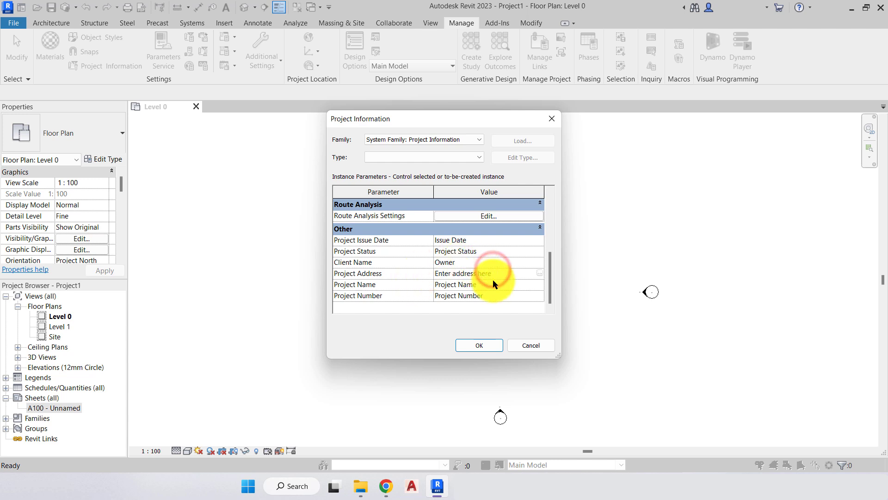
left_click(494, 283)
left_click(492, 296)
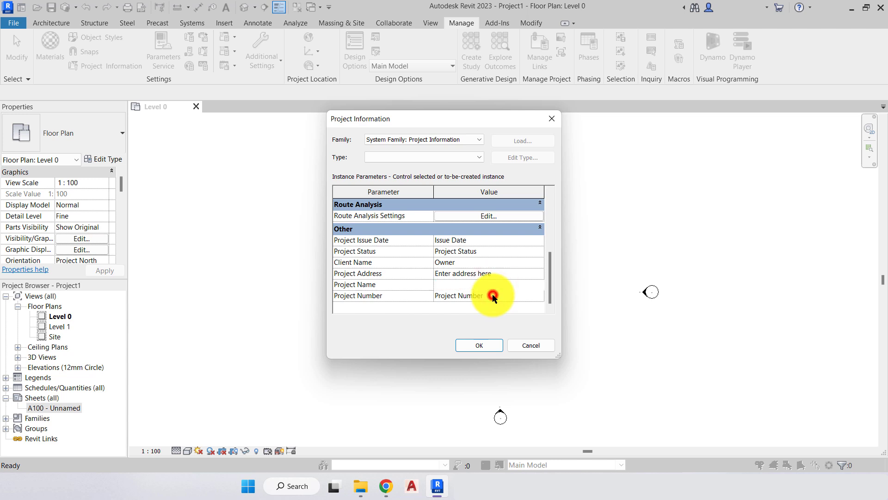
Set the project issue date to 01/01/23.
left_click(479, 239)
type("01/01/23")
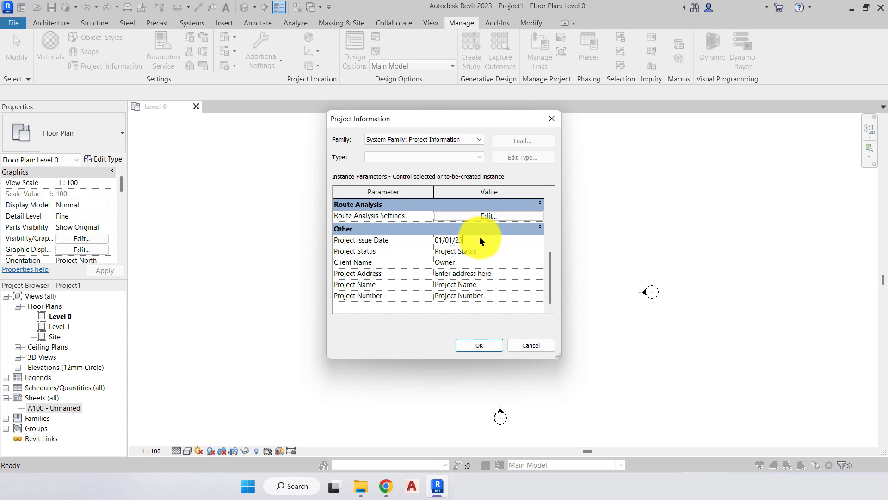
left_click(512, 250)
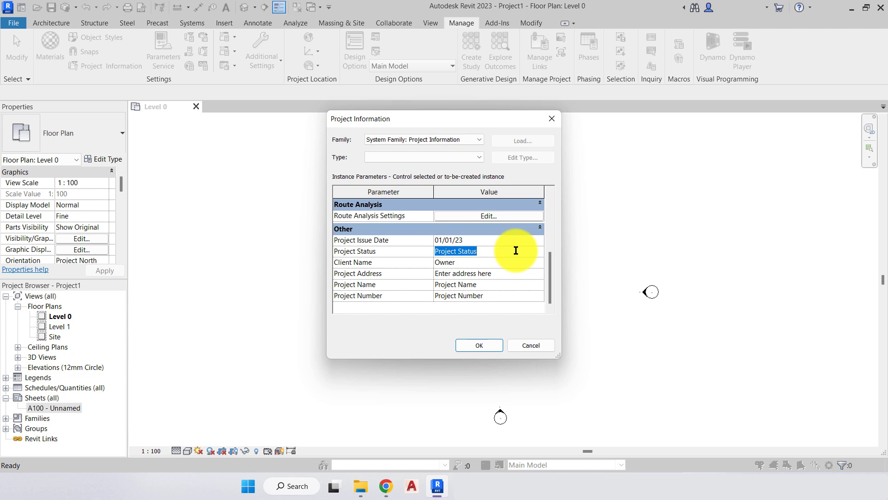
Set the project status to Preplanning and the client name to Client new in the project information.
type("Preplanning")
left_click(483, 263)
type("Client")
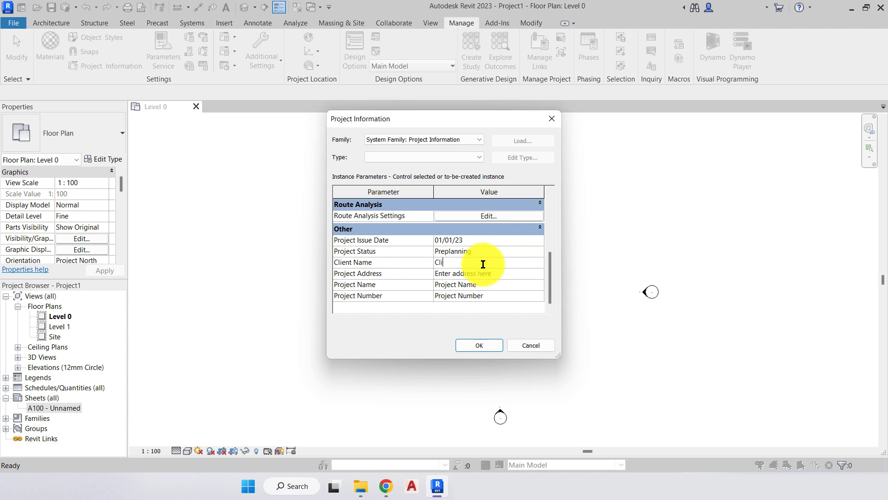
type(" new")
Replace the placeholder project address with the project's street and city on two separate lines.
left_click(486, 272)
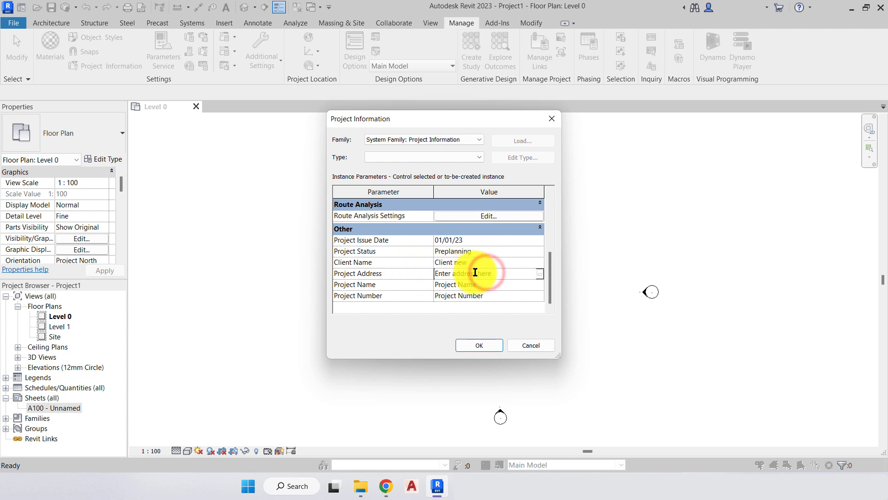
left_click(506, 275)
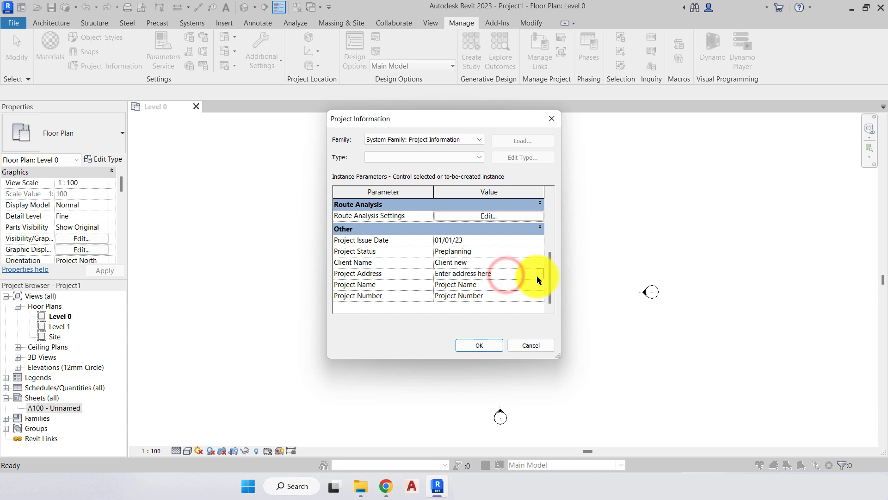
left_click(539, 274)
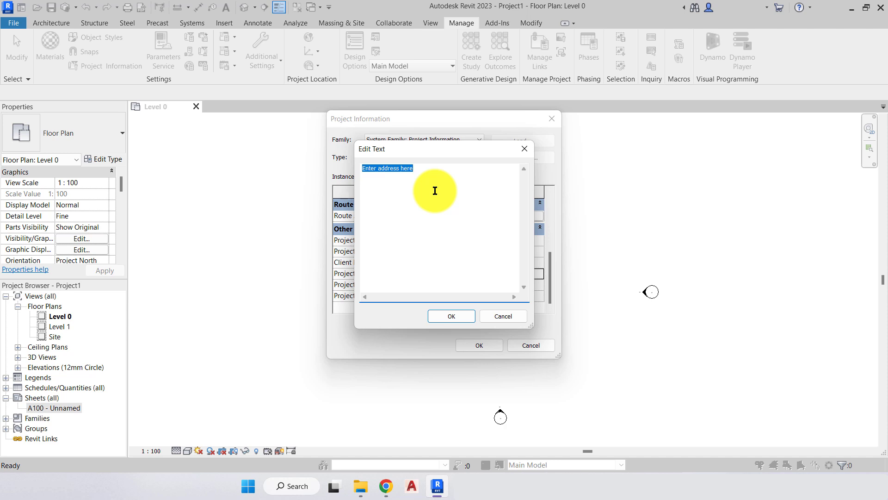
type("123 street, Londoin")
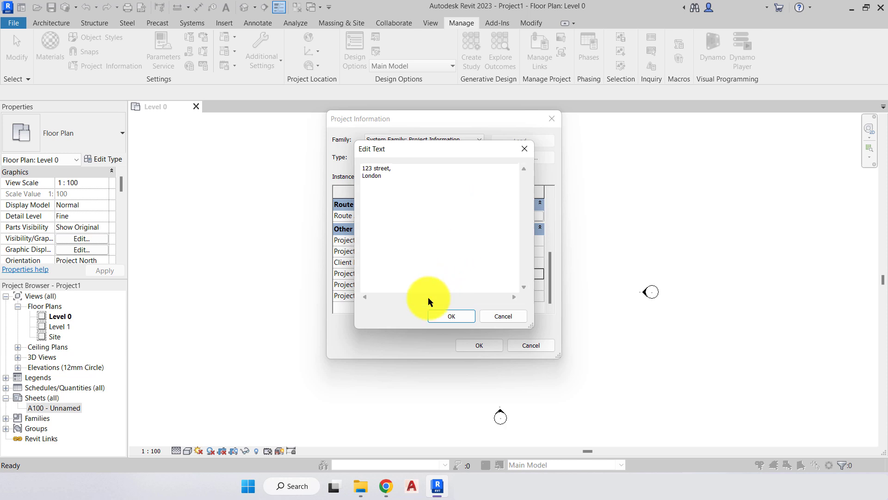
left_click(437, 317)
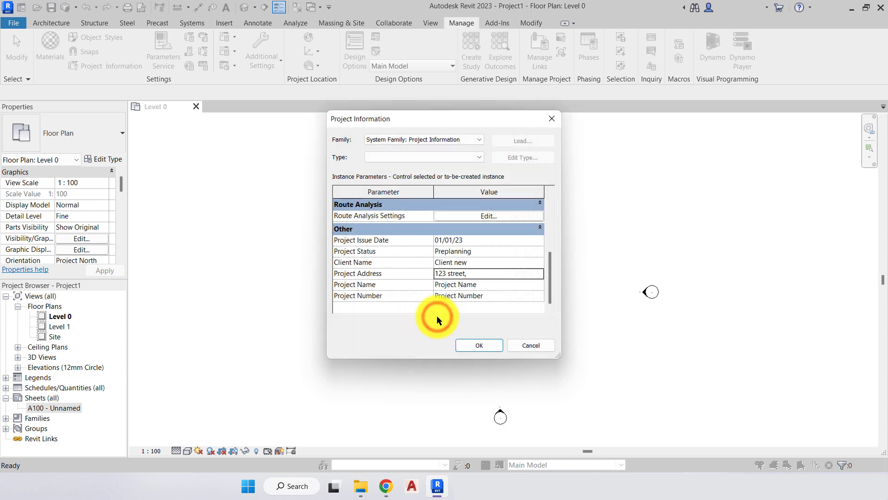
Set the project name to Small house and the project number to 001, and accept the project information.
left_click(483, 284)
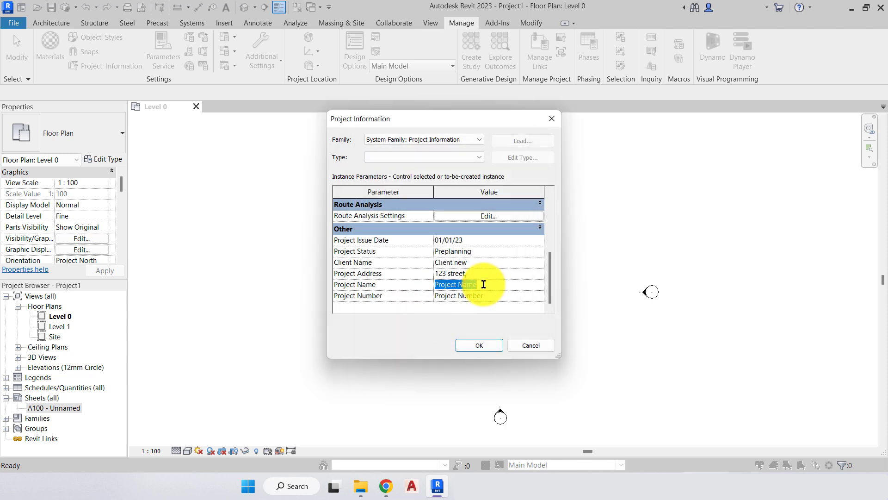
type("Small house")
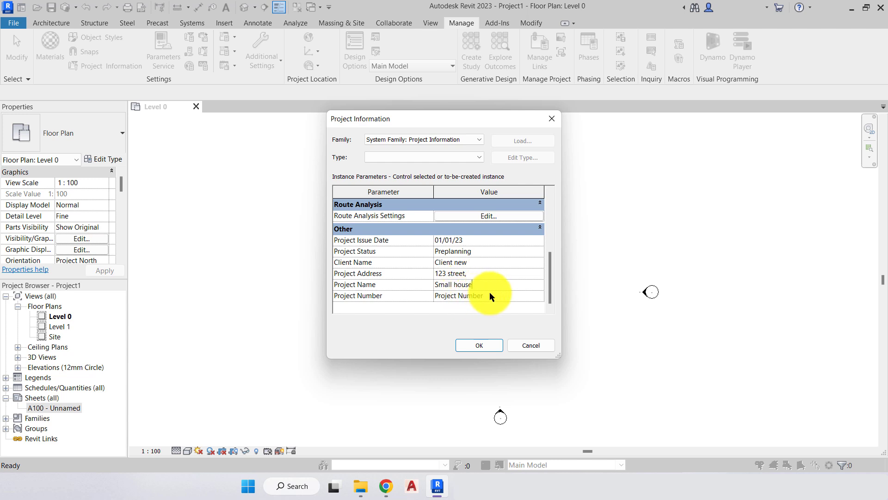
left_click(490, 294)
type("001")
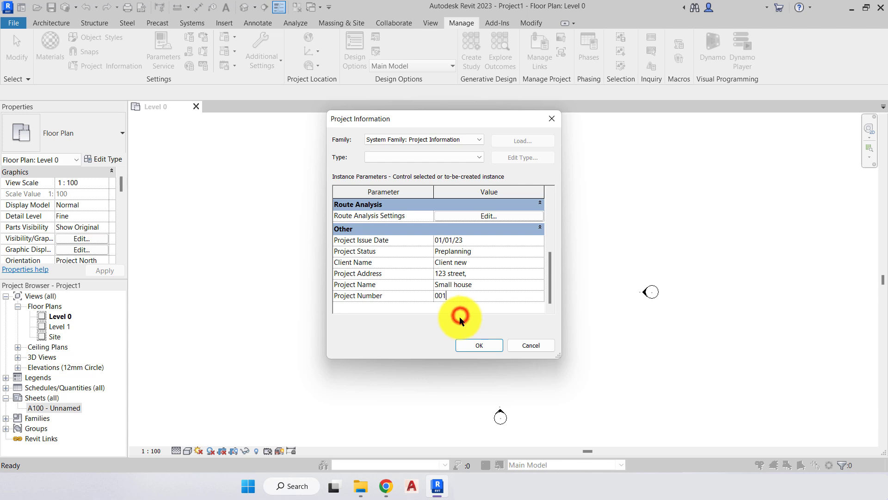
left_click(465, 343)
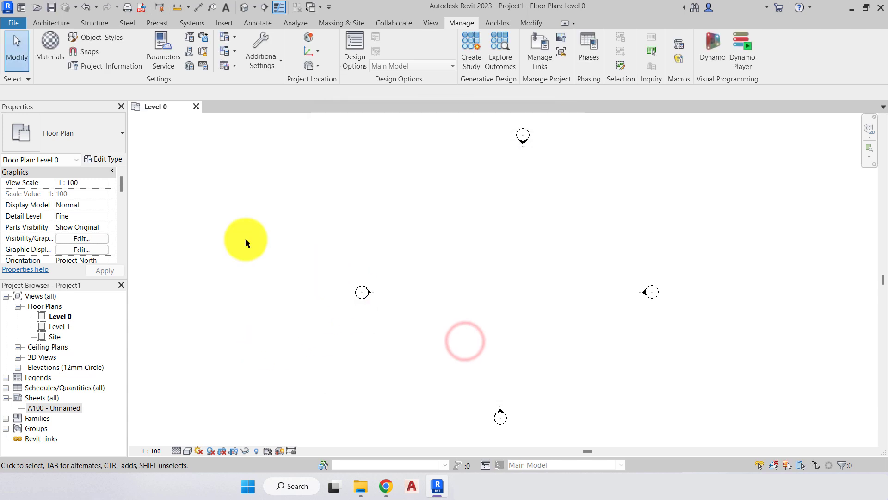
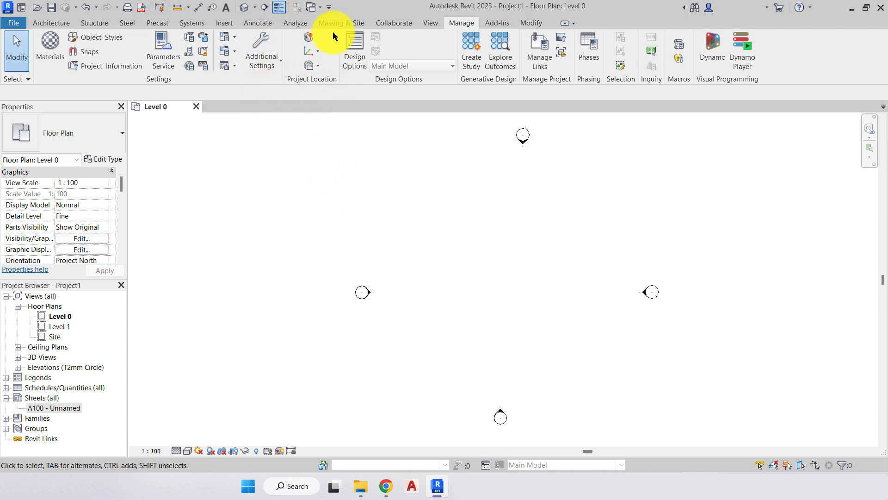
Move the project location pin on the internet map of London to the Thames riverside, just south of Embankment Underground Station.
left_click(310, 39)
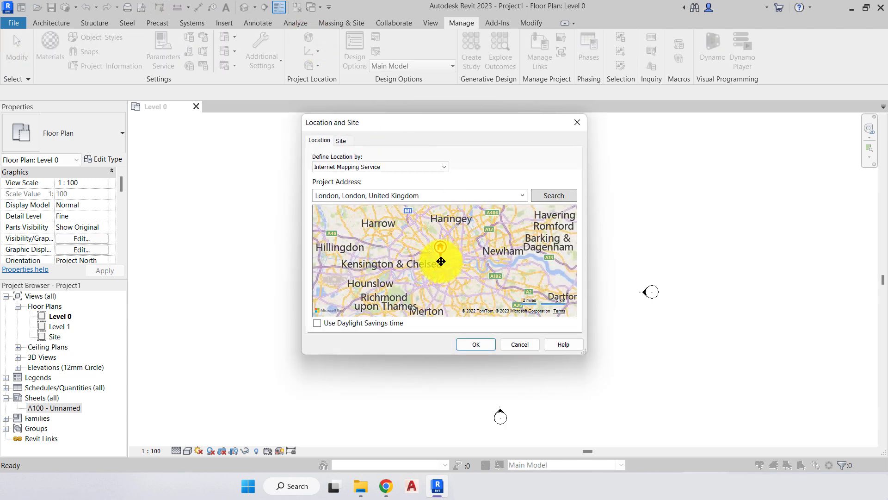
mouse_move(444, 266)
scroll(438, 261, "up", 2)
scroll(439, 261, "up", 5)
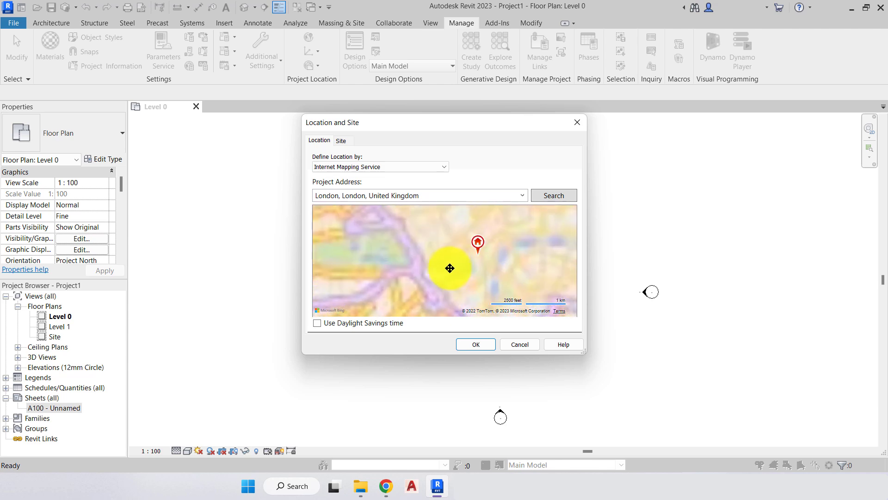
left_click_drag(463, 251, 401, 228)
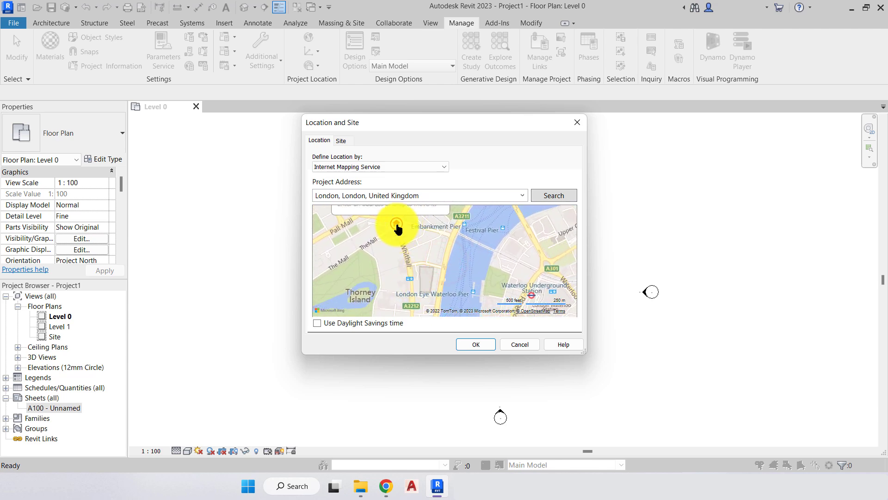
scroll(396, 227, "up", 2)
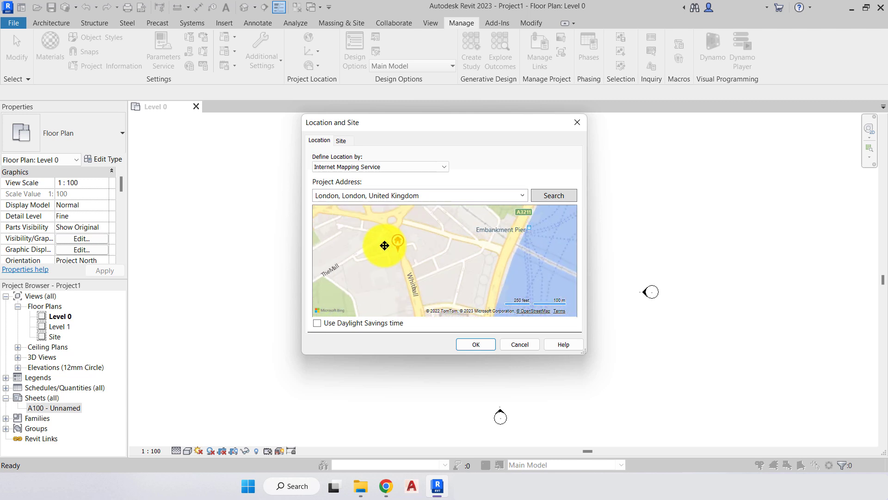
left_click(391, 248)
left_click_drag(398, 251, 409, 292)
scroll(390, 258, "up", 3)
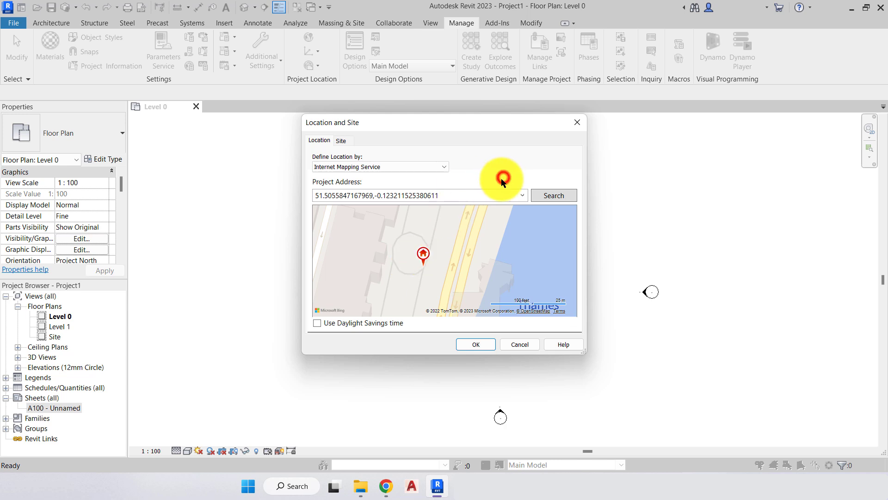
left_click(370, 141)
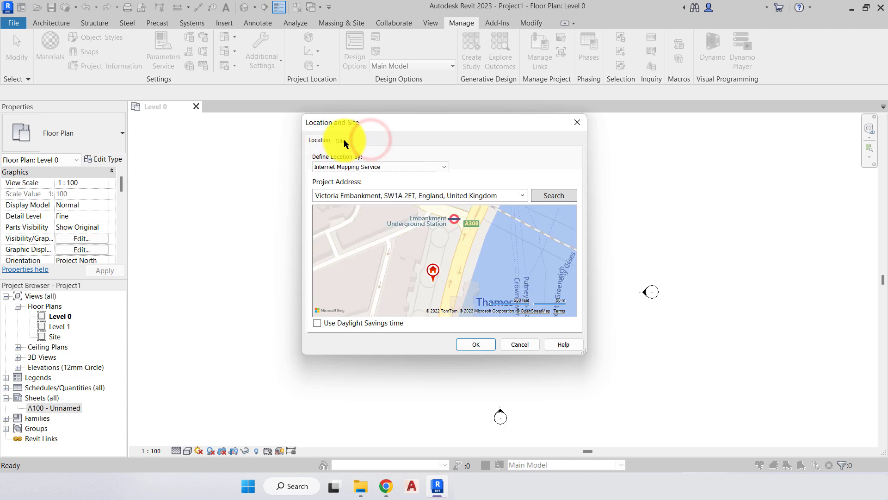
Check the sites defined in the project and accept the location settings.
left_click(343, 140)
left_click(401, 173)
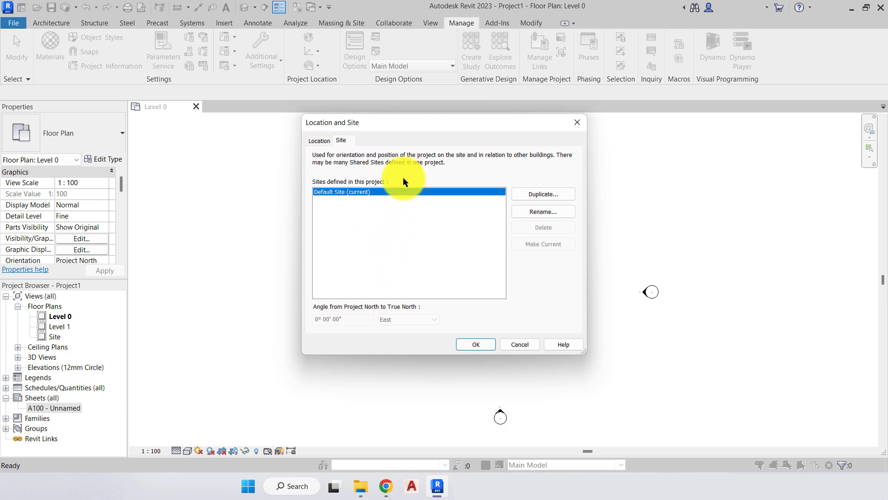
left_click(311, 141)
left_click(478, 347)
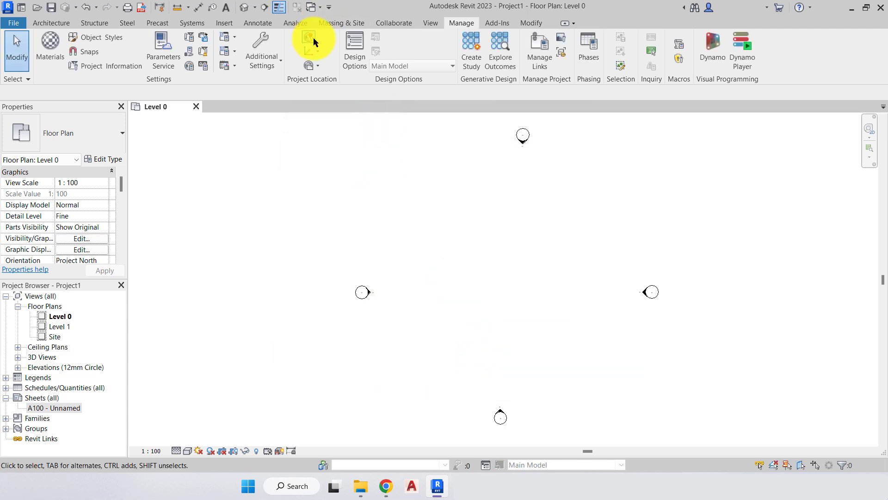
left_click(313, 51)
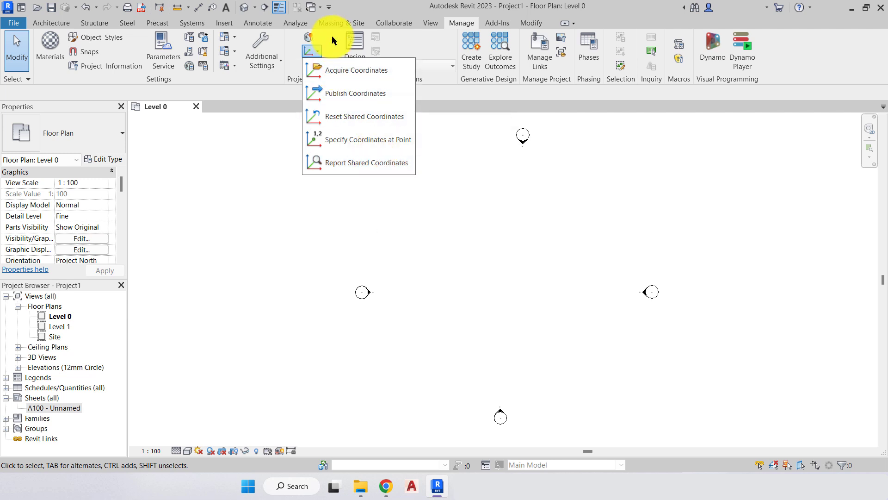
key("Escape")
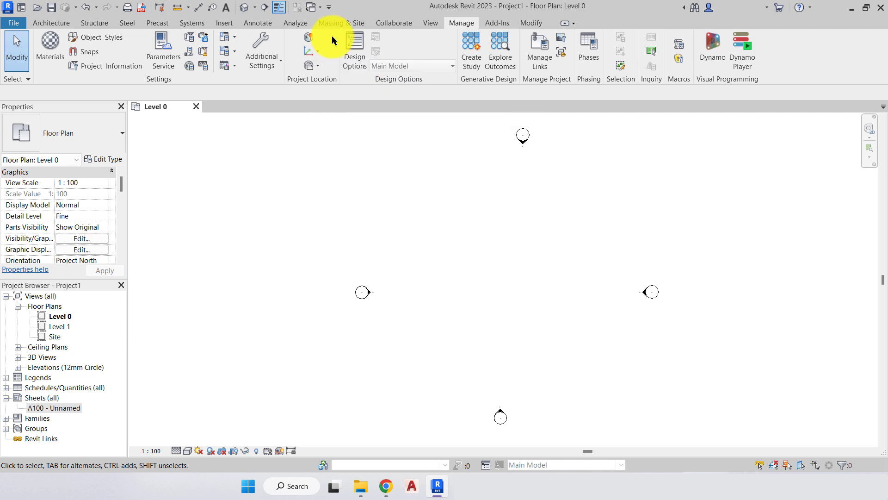
left_click(316, 65)
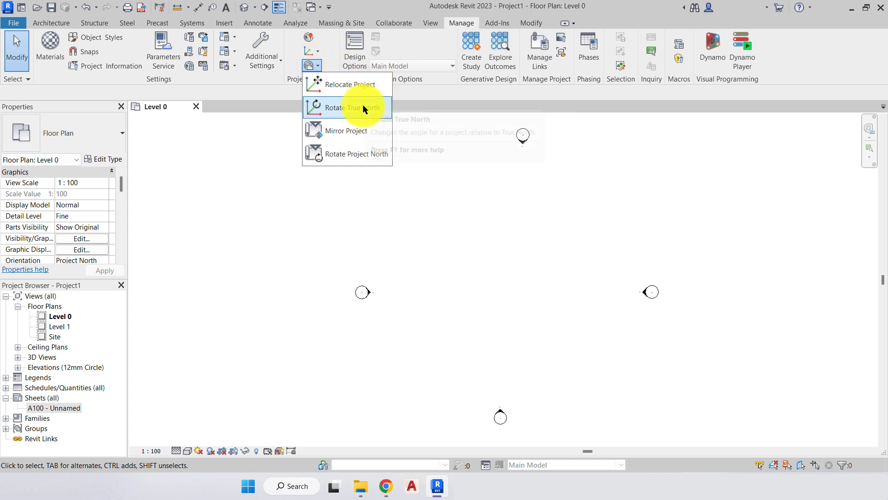
left_click(412, 104)
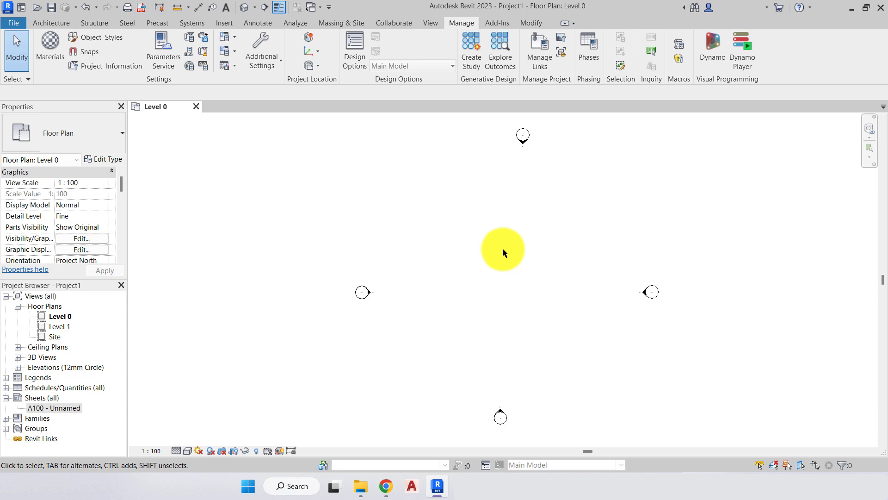
left_click(502, 248)
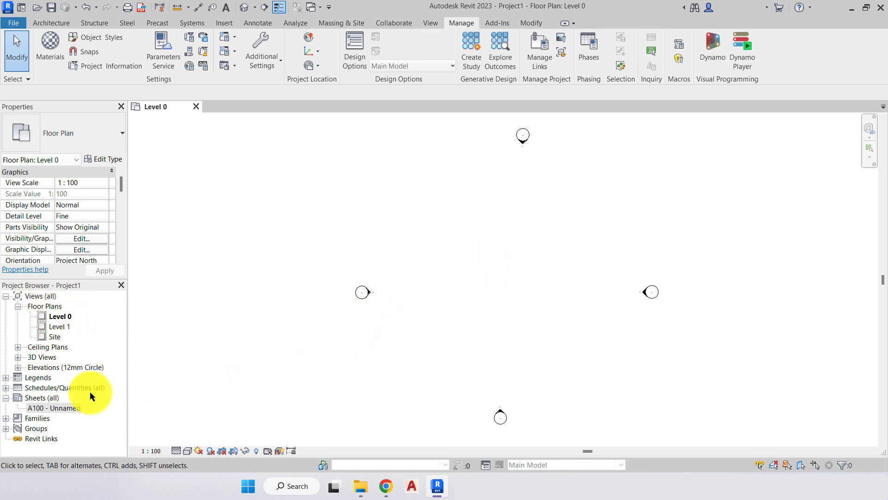
Create a new sheet with the title block set to None.
left_click(34, 398)
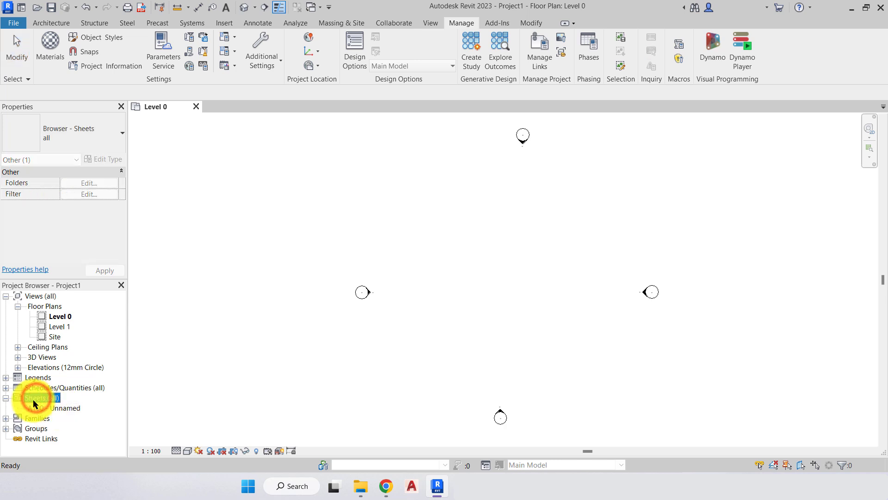
right_click(42, 398)
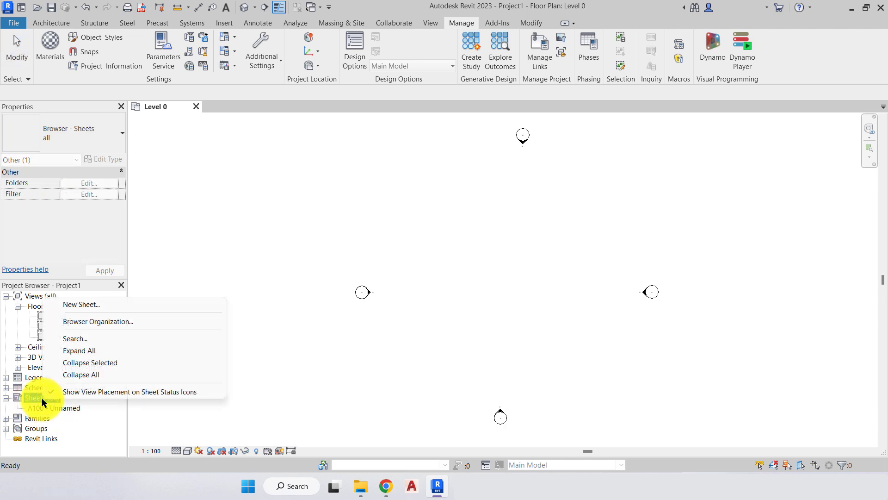
left_click(74, 303)
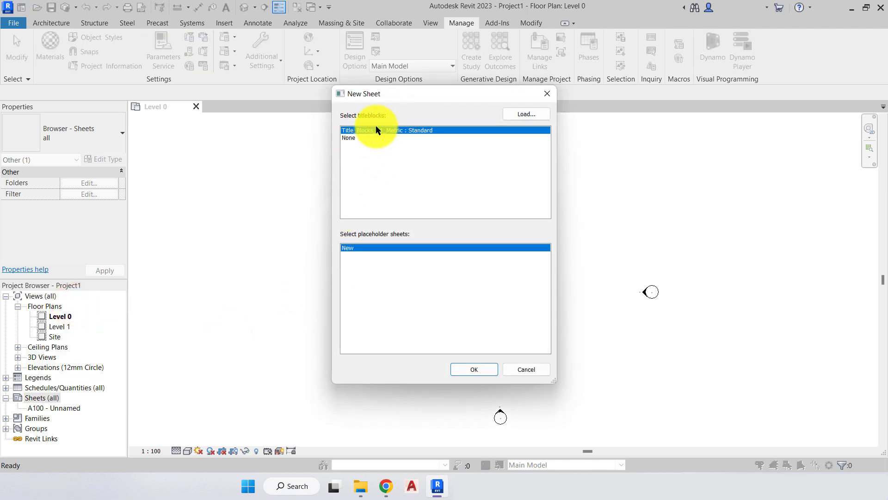
left_click(375, 153)
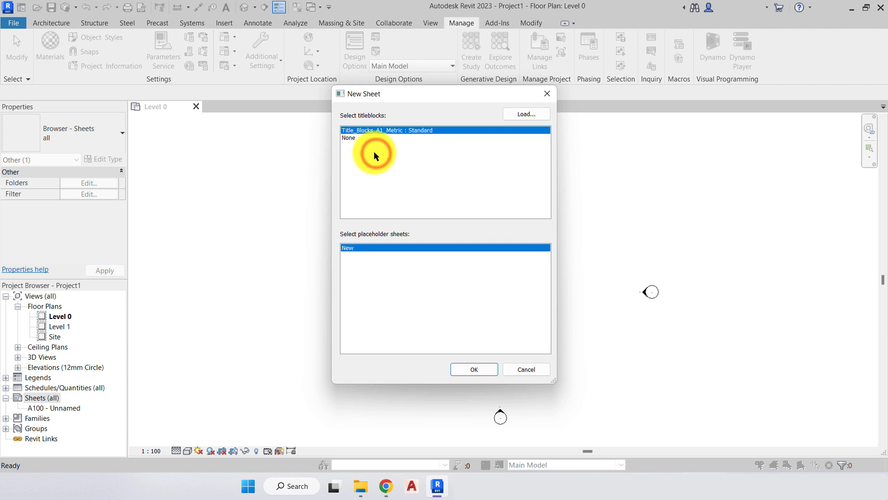
left_click(351, 138)
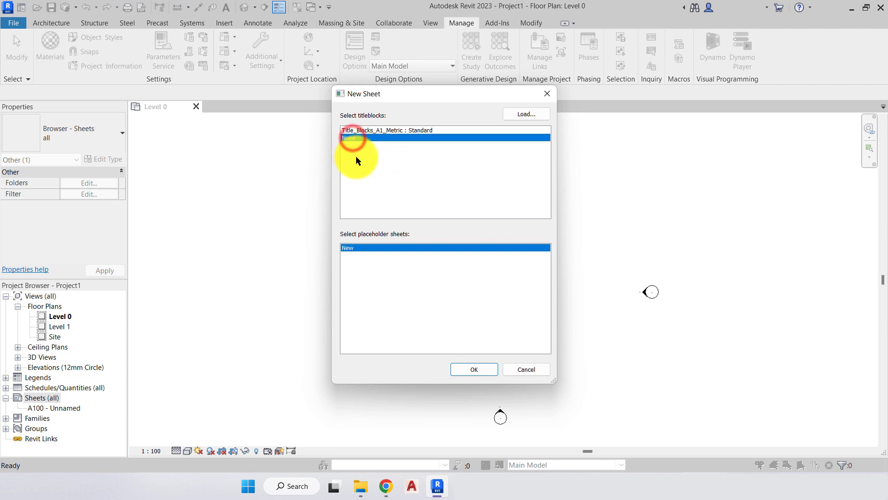
left_click(463, 369)
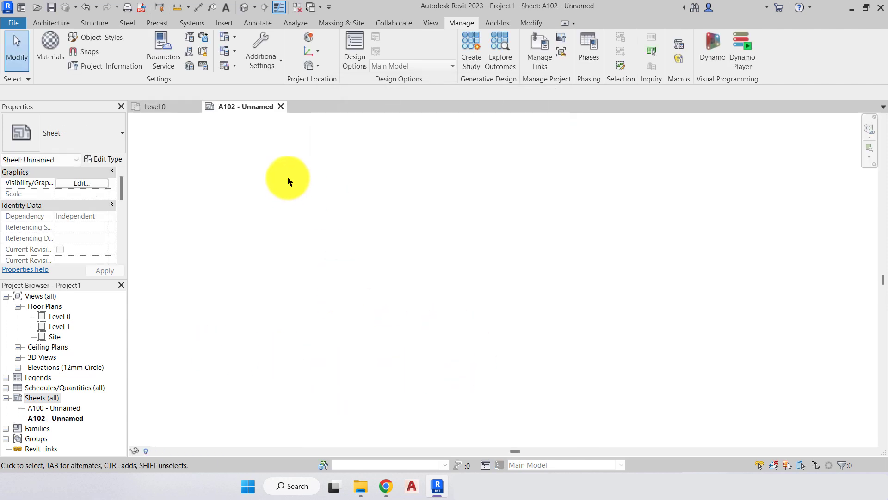
Renumber the new unnamed sheet A102 as 000 and rename it Project Information.
right_click(48, 418)
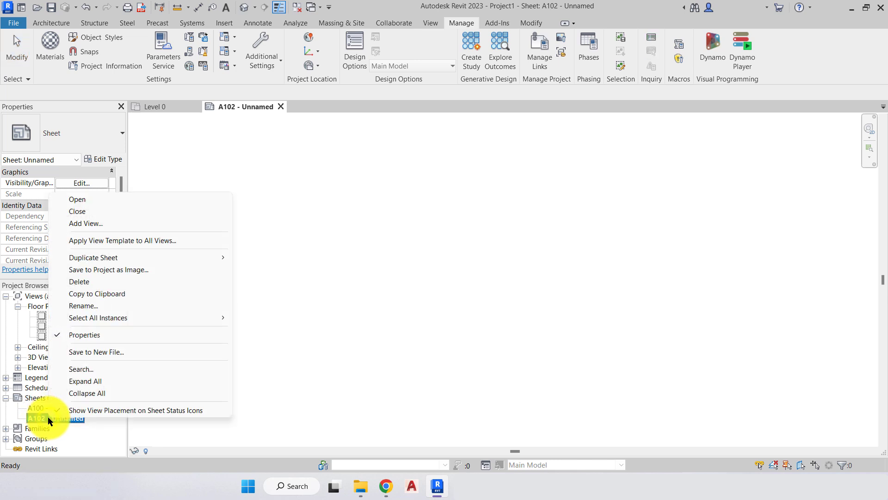
left_click(84, 306)
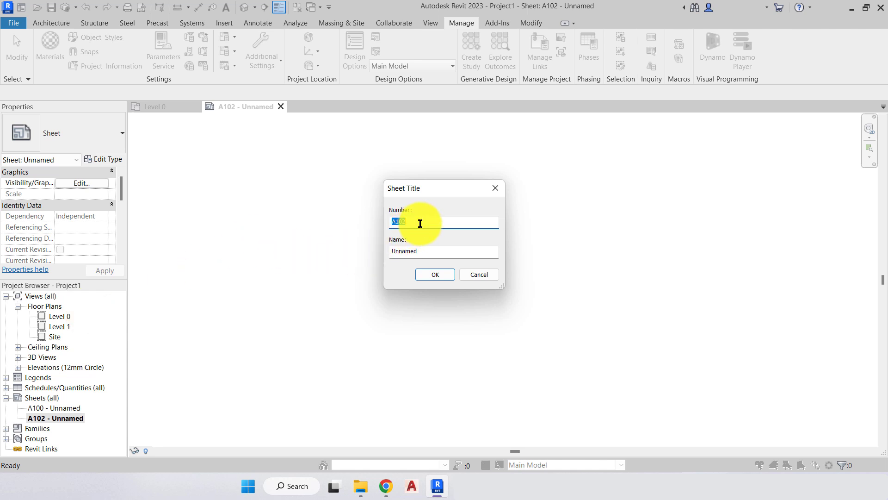
type("000")
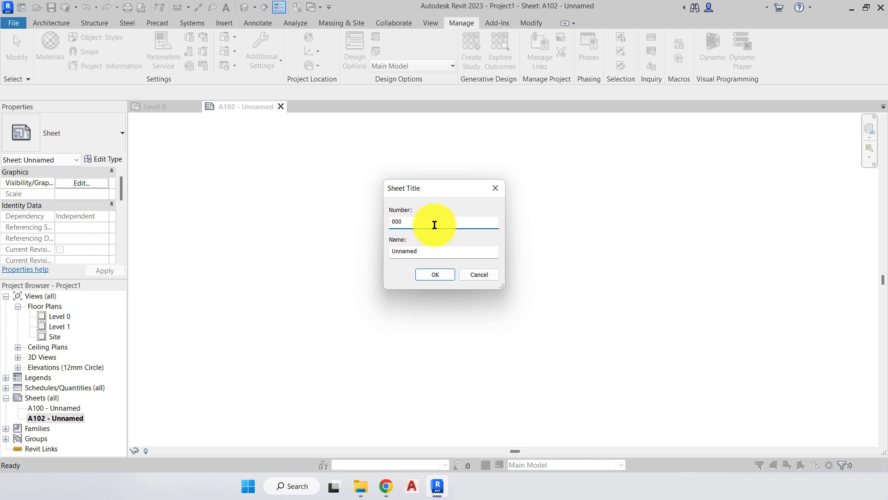
left_click(425, 249)
double_click(425, 250)
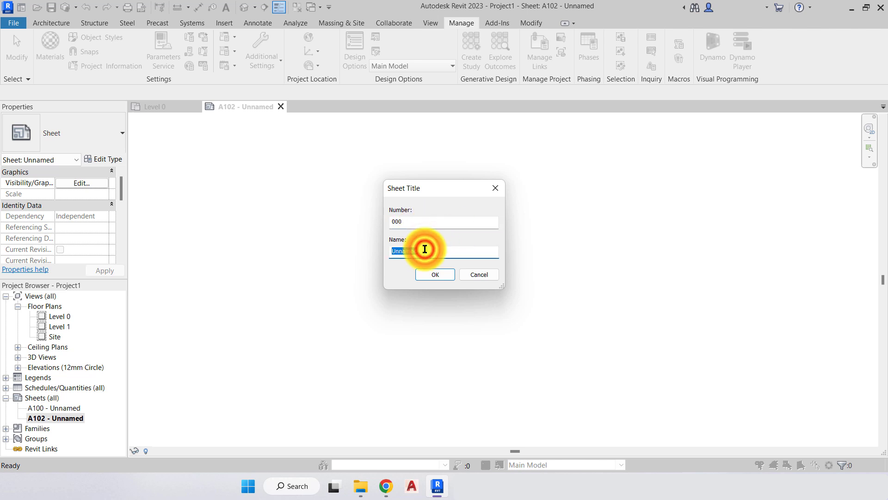
type("Project Information")
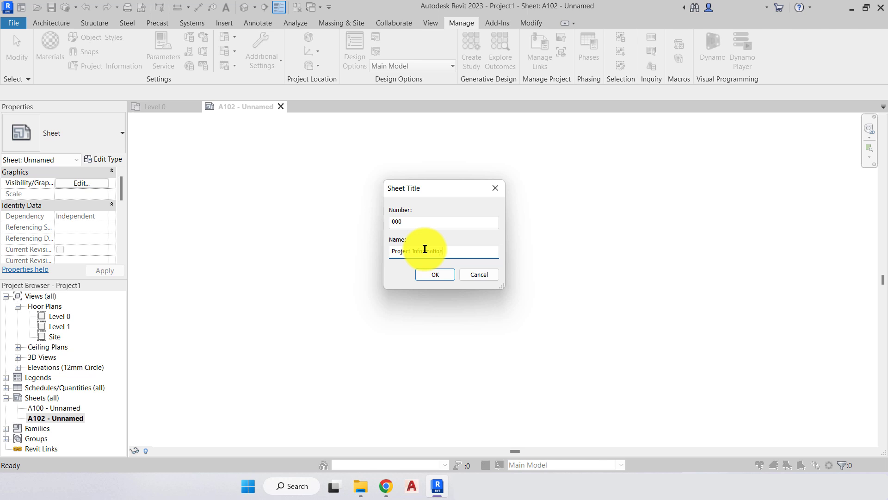
key("Return")
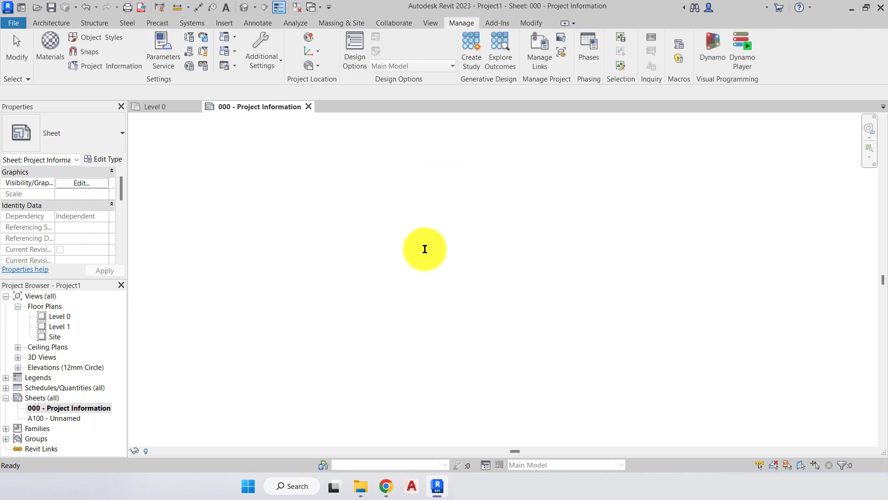
left_click(427, 249)
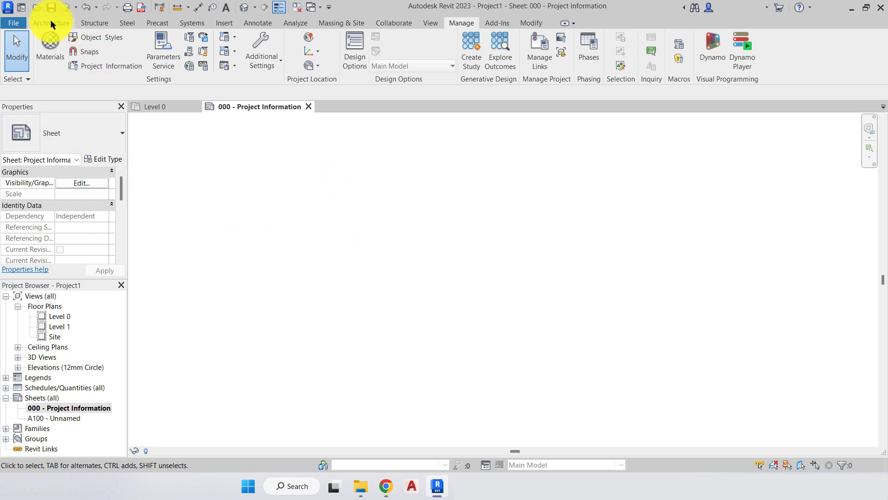
Start a text note on the Project Information sheet with PROJECT: as its first line.
left_click(257, 23)
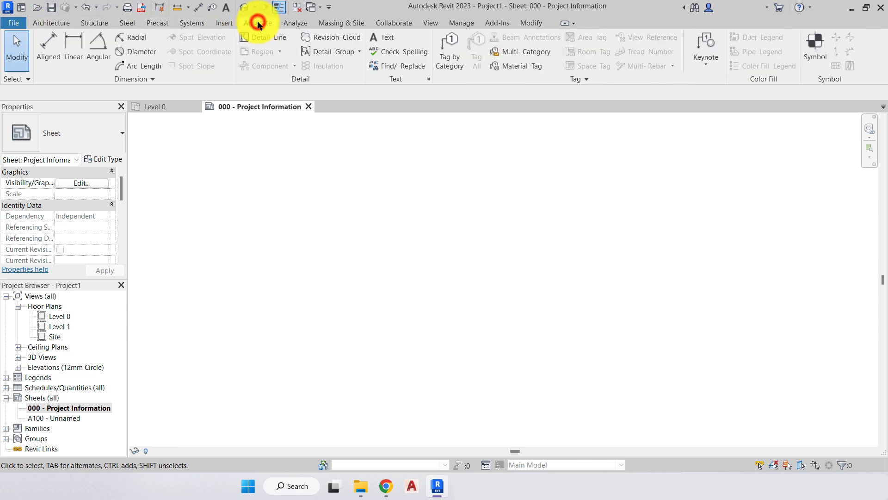
left_click(387, 37)
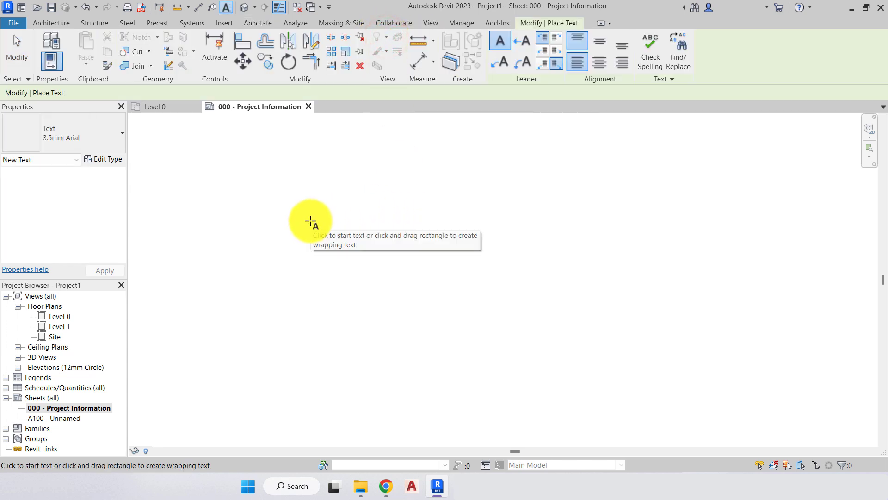
left_click(341, 164)
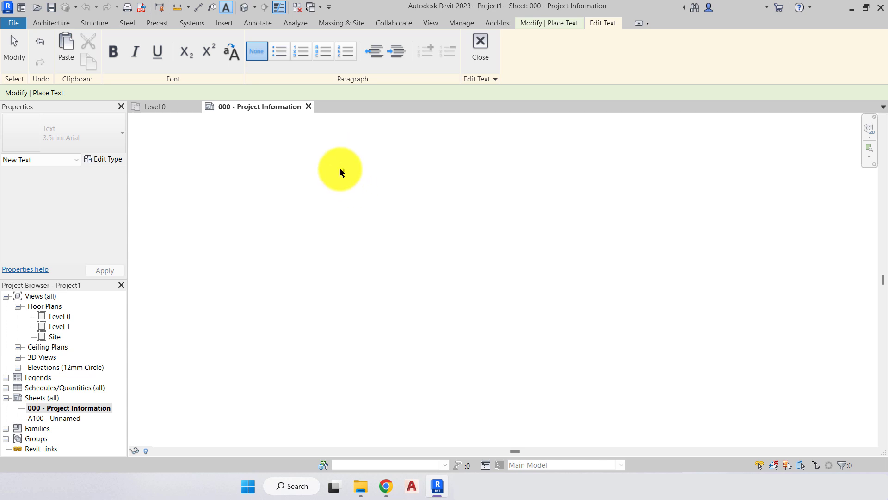
left_click(335, 206)
left_click(339, 206)
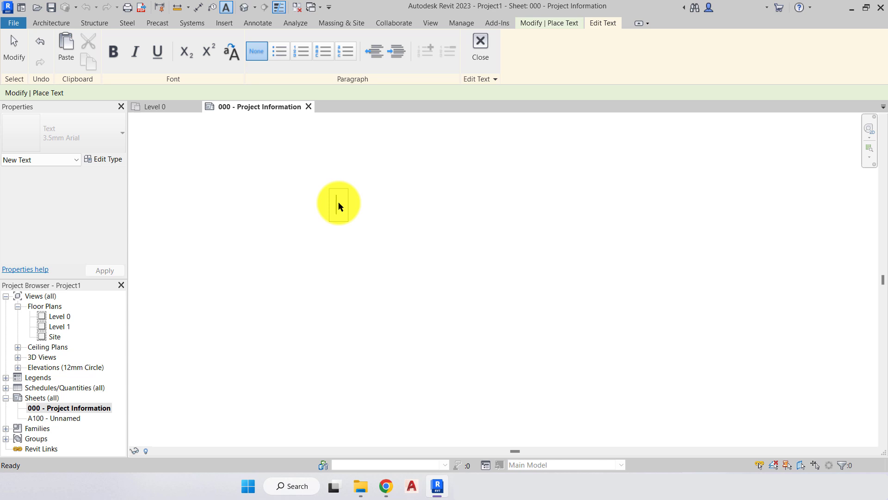
type("PROJECT")
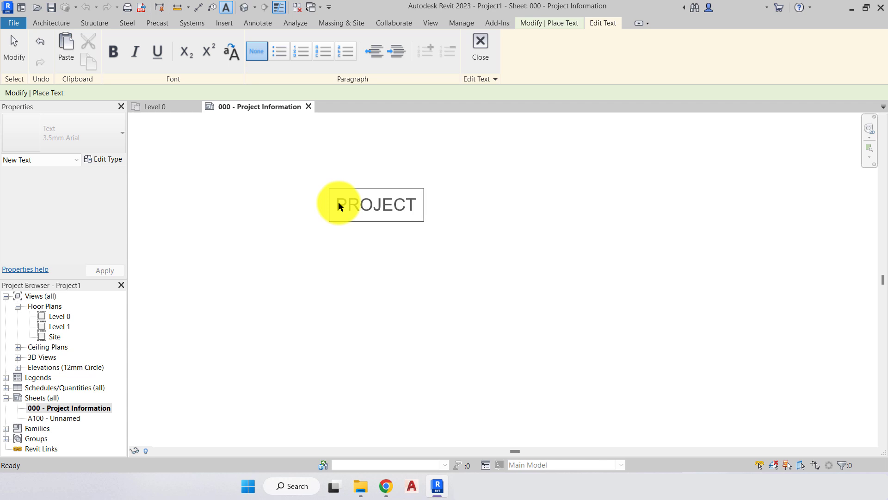
type(":")
key("Return")
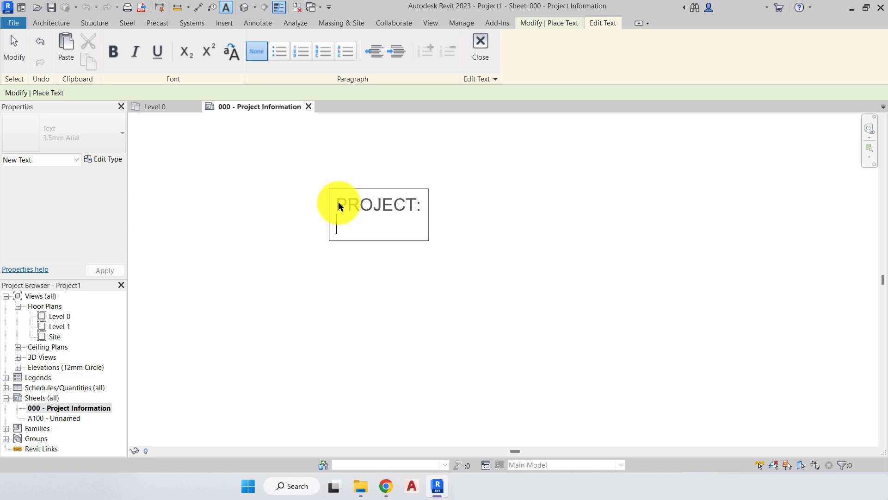
Add the lines CREATOR:, DATE:, COMPANY: and LOCATION: to the text note and finish it.
type("CREATOR:")
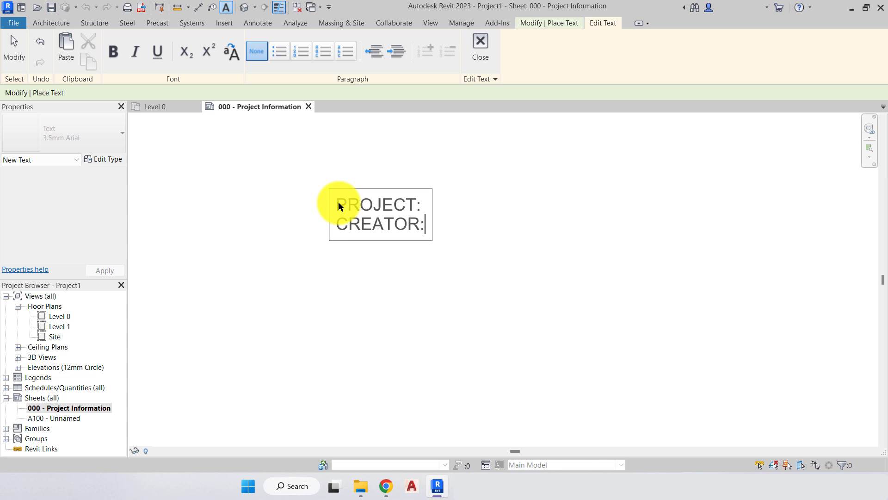
key("Return")
type("DATE:")
key("Return")
type("COMPANY:")
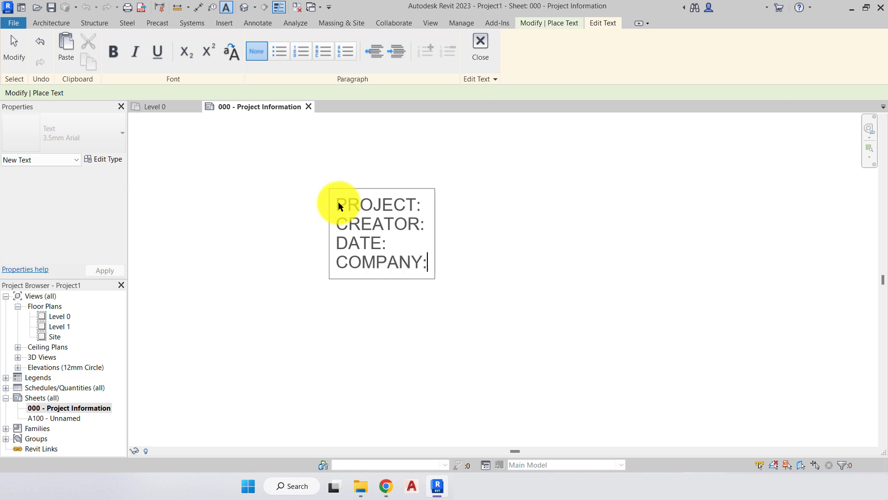
key("Return")
type("LOCATION:")
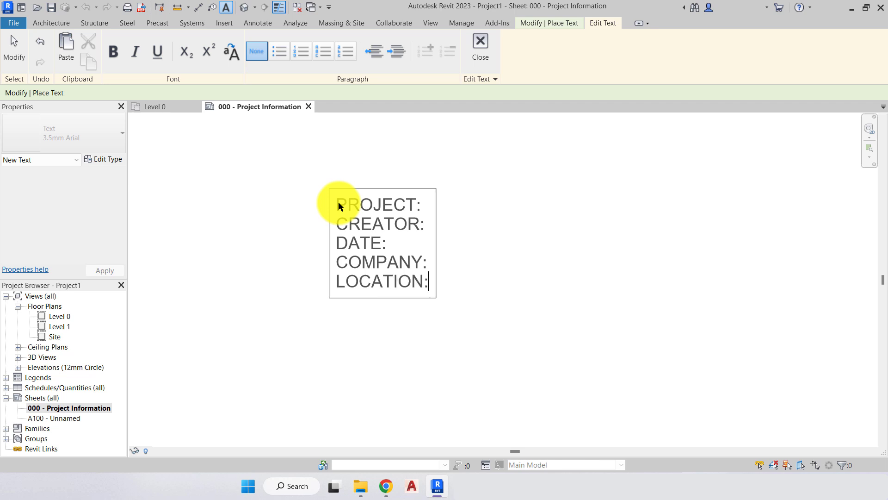
left_click(567, 226)
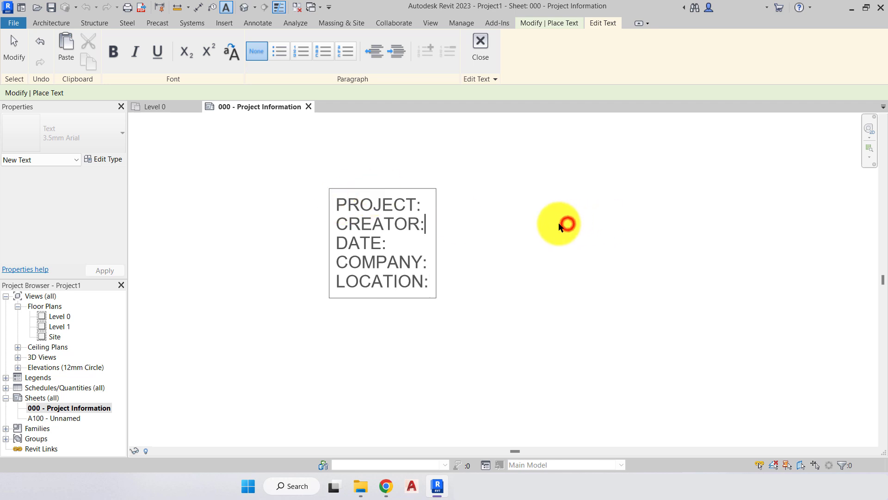
left_click(485, 45)
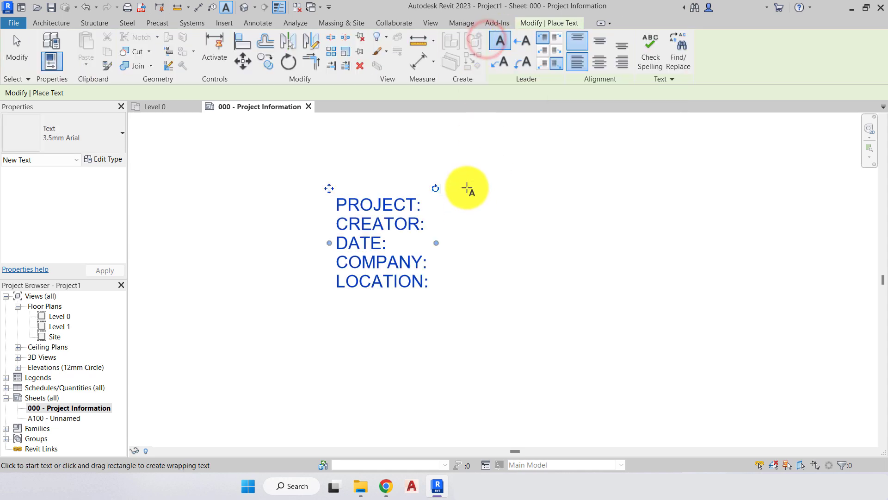
key("Escape")
key("Escape")
Widen the text note's box to about three times its width to make room after the labels.
left_click(410, 219)
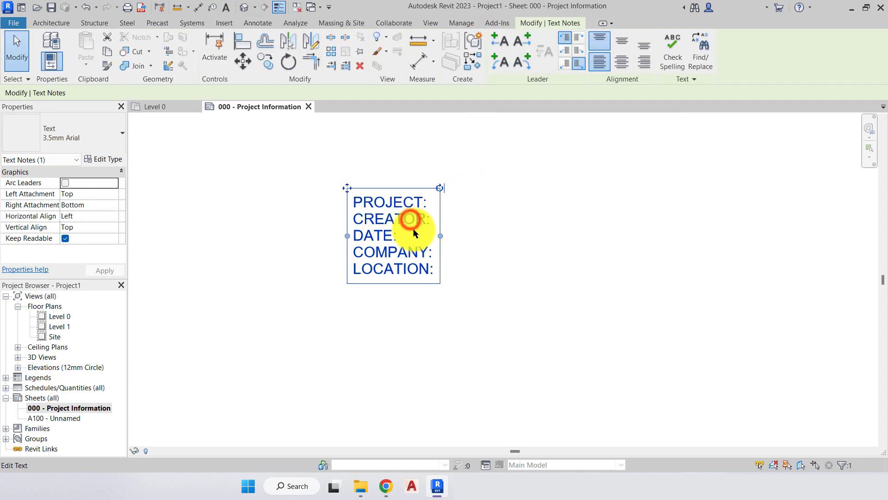
scroll(401, 222, "up", 2)
scroll(400, 222, "up", 1, "ctrl")
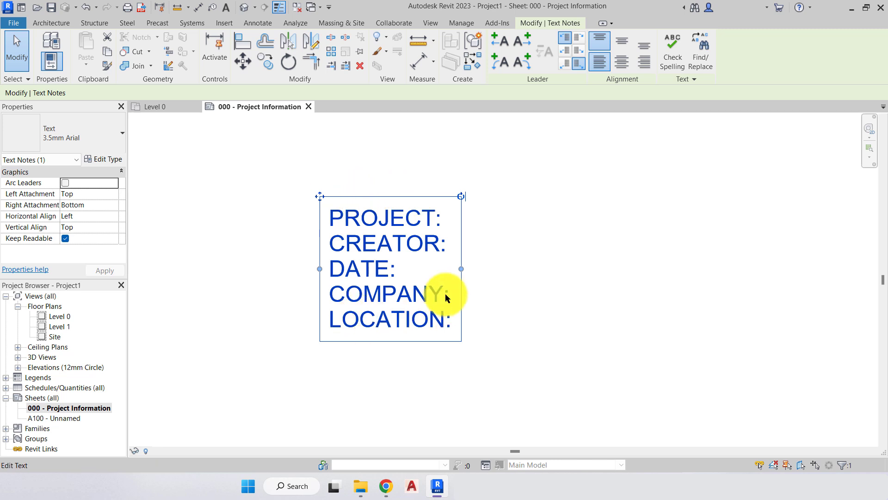
left_click_drag(461, 269, 733, 266)
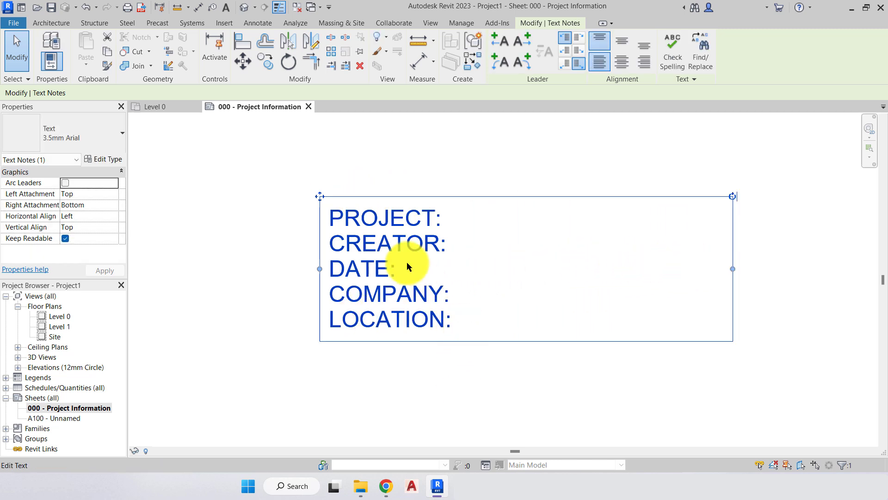
Fill in Small house after PROJECT: and the creator's full name after CREATOR: in the text note.
double_click(353, 218)
left_click(414, 218)
left_click(443, 222)
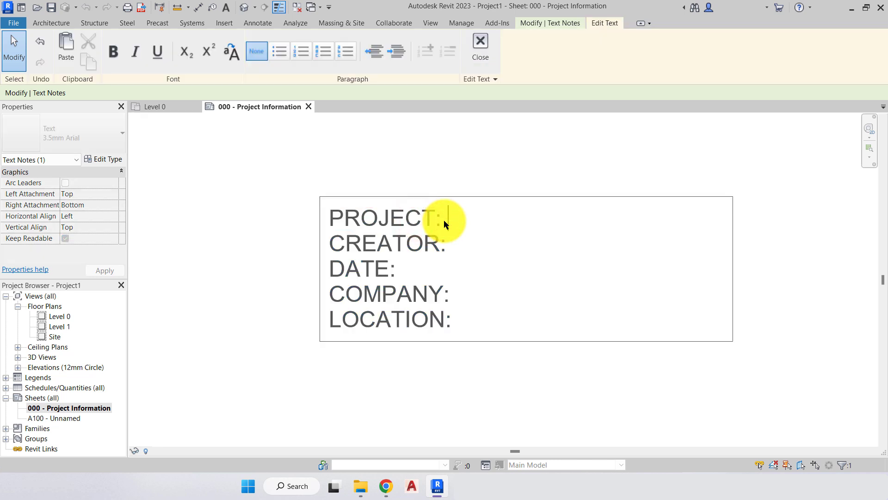
type("Small house")
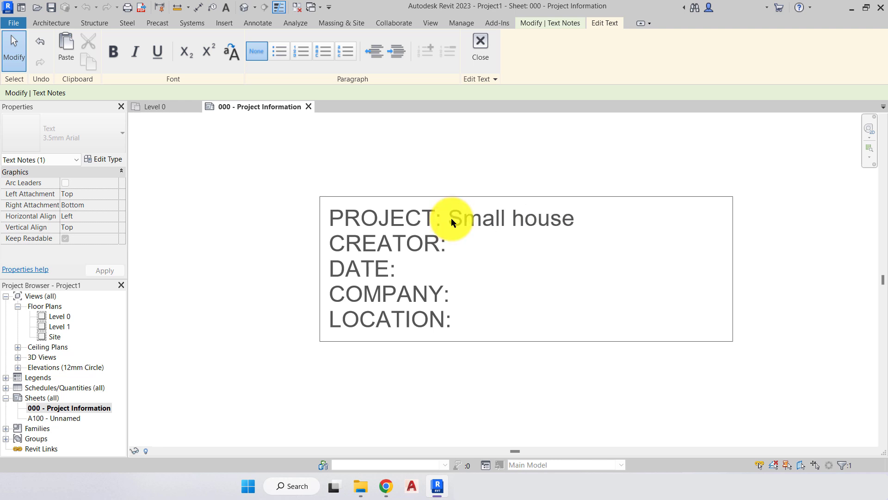
left_click(469, 245)
type("Steve Fagan")
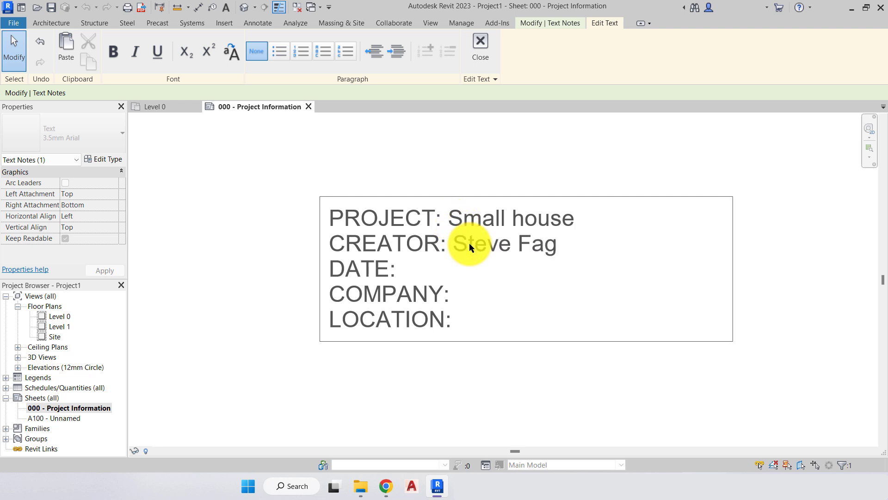
Complete the text note with the date 01/01/2023, company S15 Studio and location London, and finish editing.
left_click(467, 268)
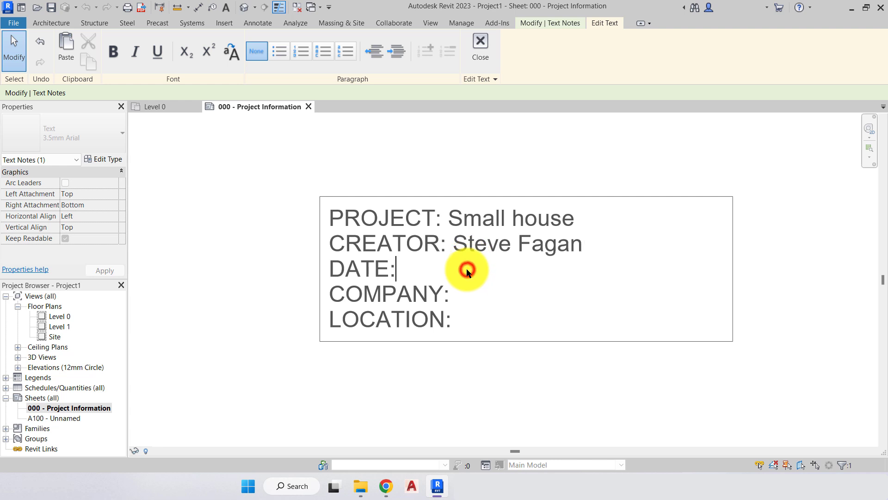
type("01")
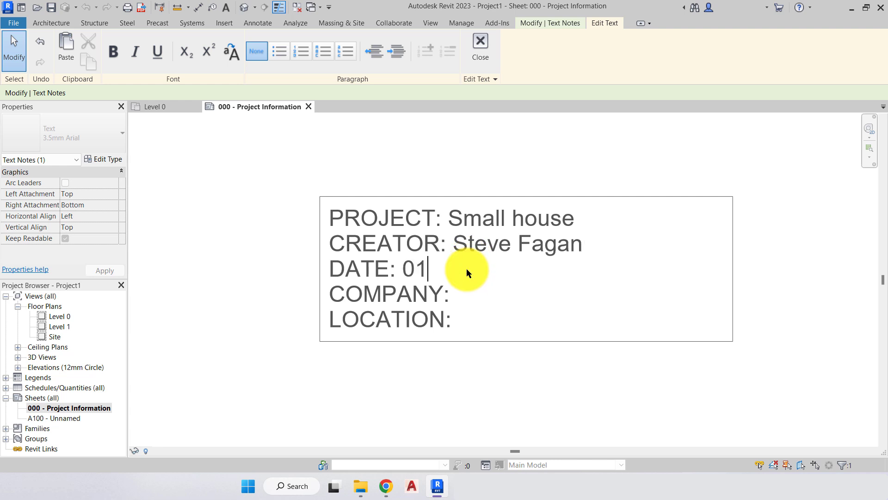
type("/01")
type("/2023")
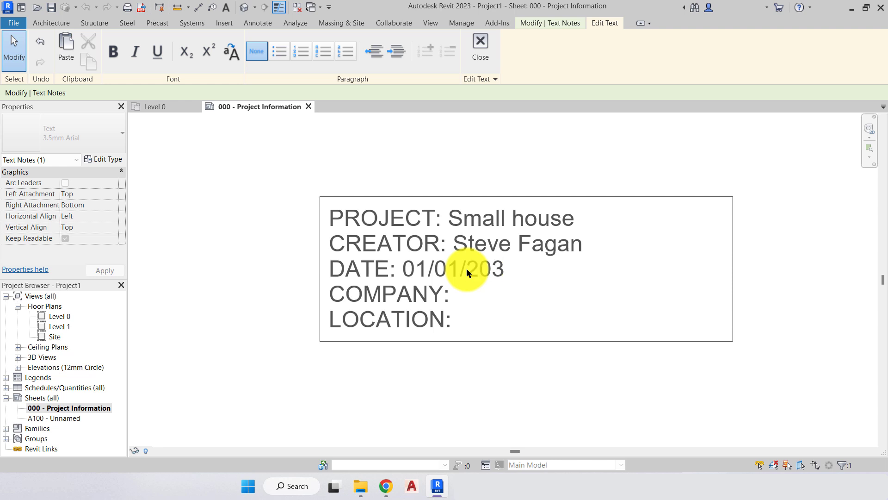
left_click(485, 285)
type("S15 Studio")
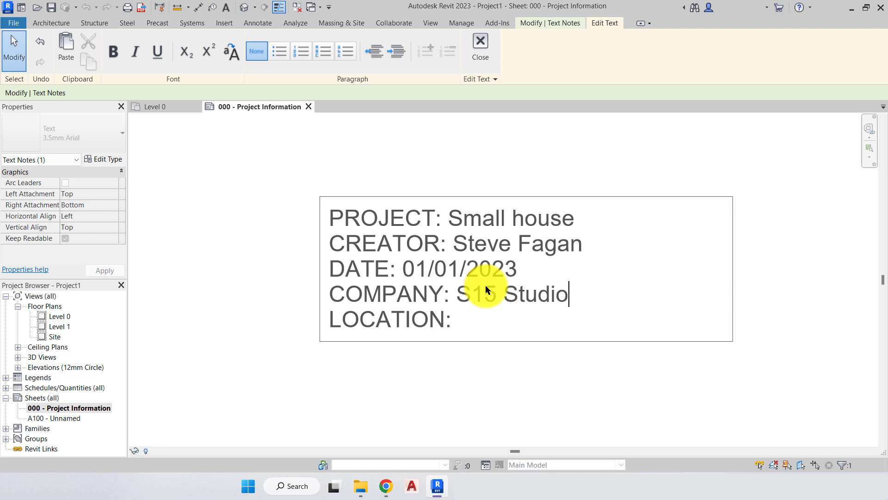
left_click(484, 317)
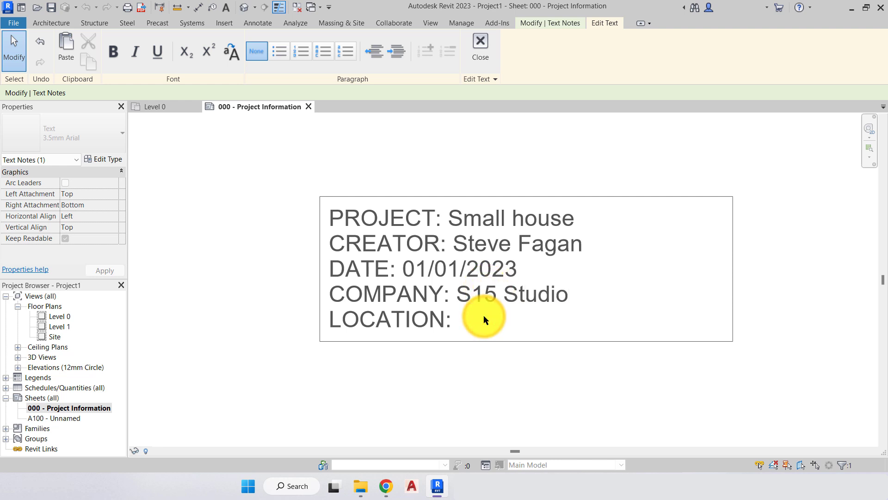
type("London")
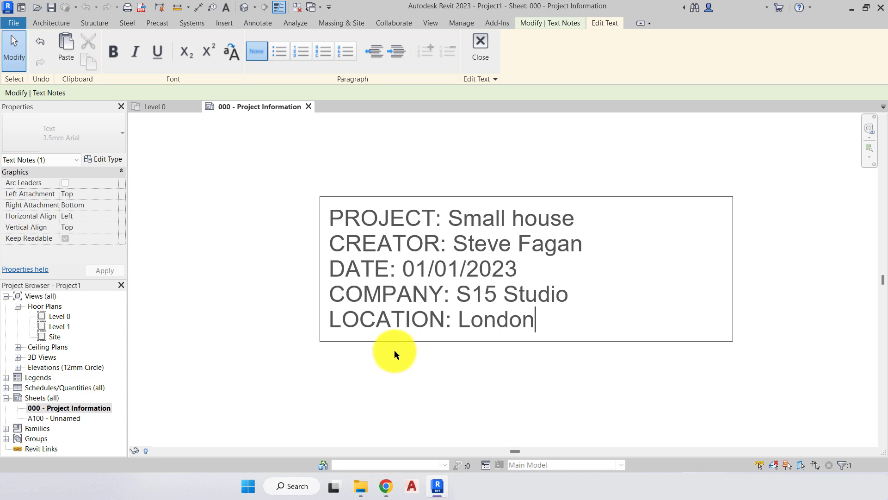
left_click(363, 347)
left_click(335, 356)
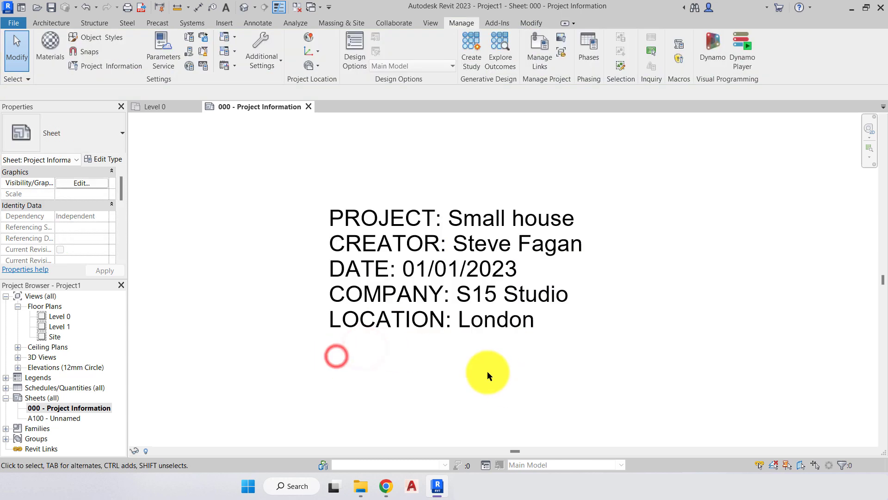
middle_click_drag(499, 376, 474, 311)
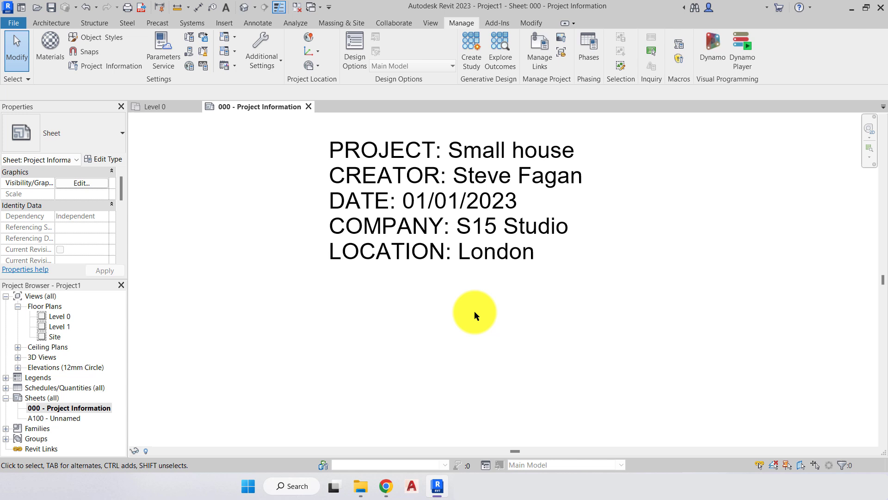
left_click(474, 311)
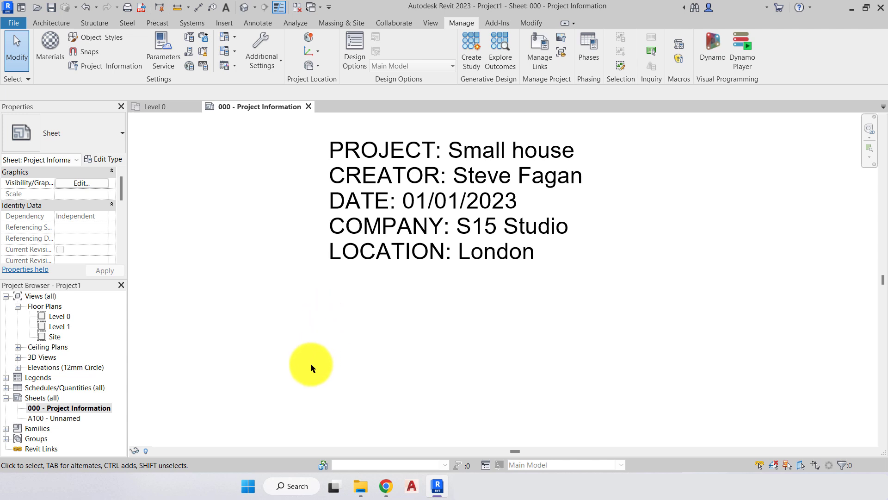
Switch to File Explorer and preview the Company Logo PNG file in the _Files to share in course folder.
left_click(361, 486)
left_click(189, 221)
left_click(144, 147)
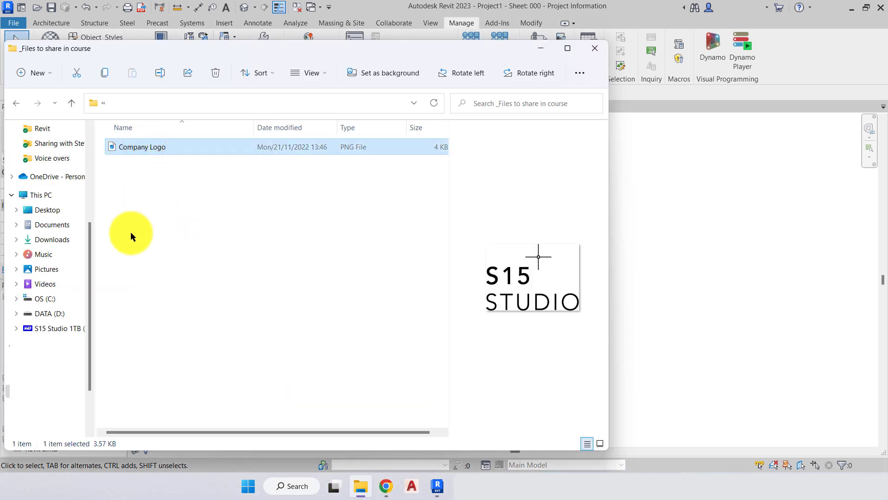
left_click(187, 211)
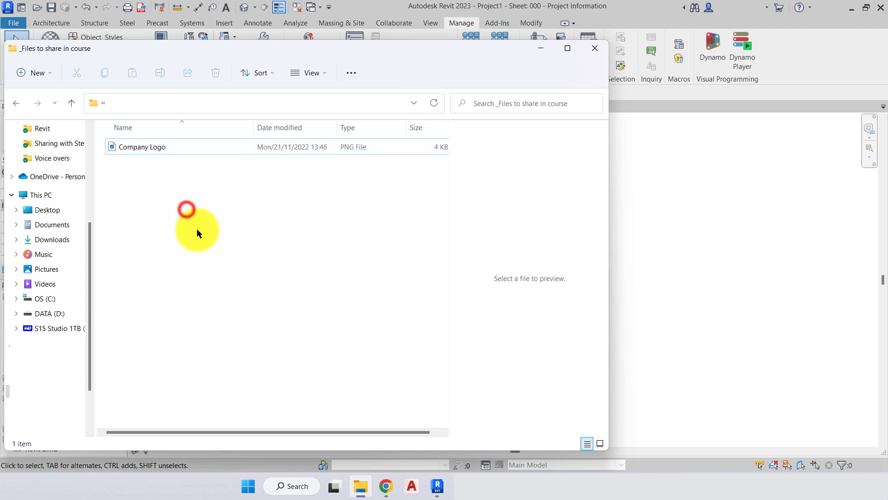
Insert the Company Logo image from the course folder onto the 000 - Project Information sheet and move it below the text note.
left_click(156, 147)
left_click_drag(130, 148, 665, 276)
left_click(651, 300)
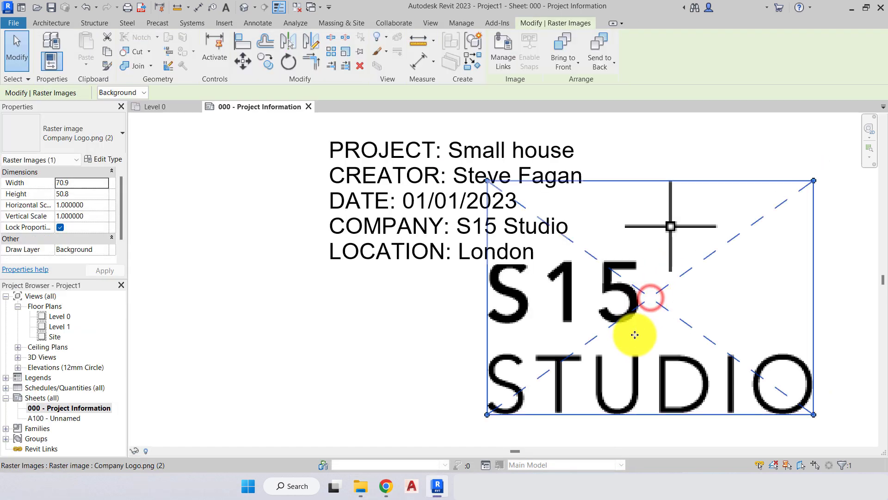
scroll(398, 263, "down", 2)
middle_click_drag(407, 291, 332, 202)
left_click_drag(428, 222, 341, 320)
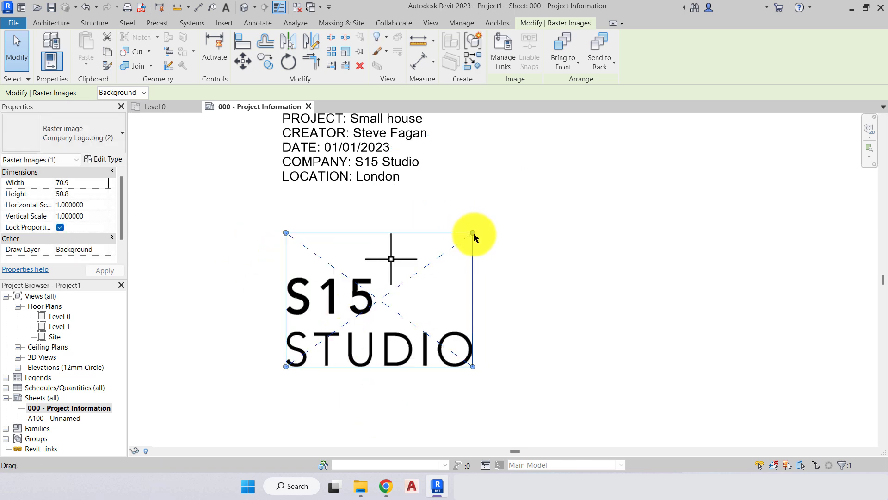
Scale the logo down to about 42.3 mm wide and move it directly under the LOCATION line, aligned with the text's left edge.
left_click_drag(473, 233, 398, 287)
left_click_drag(360, 334, 356, 245)
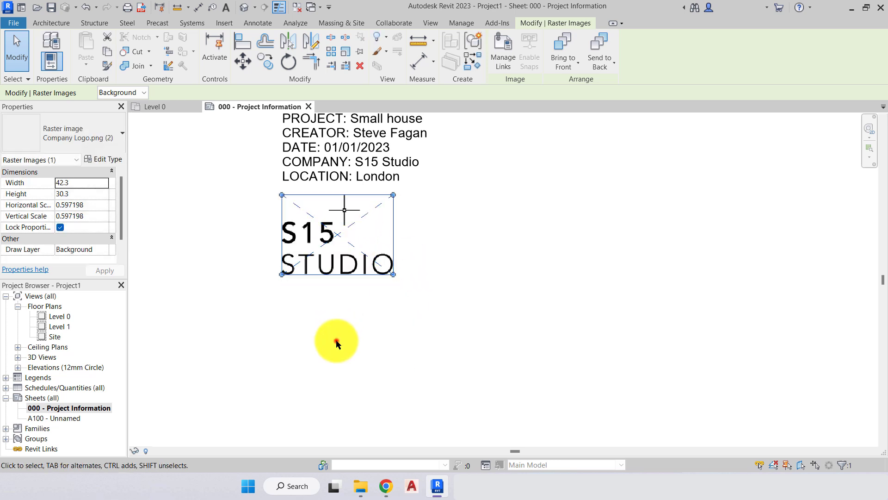
left_click(337, 341)
middle_click_drag(361, 222, 407, 305)
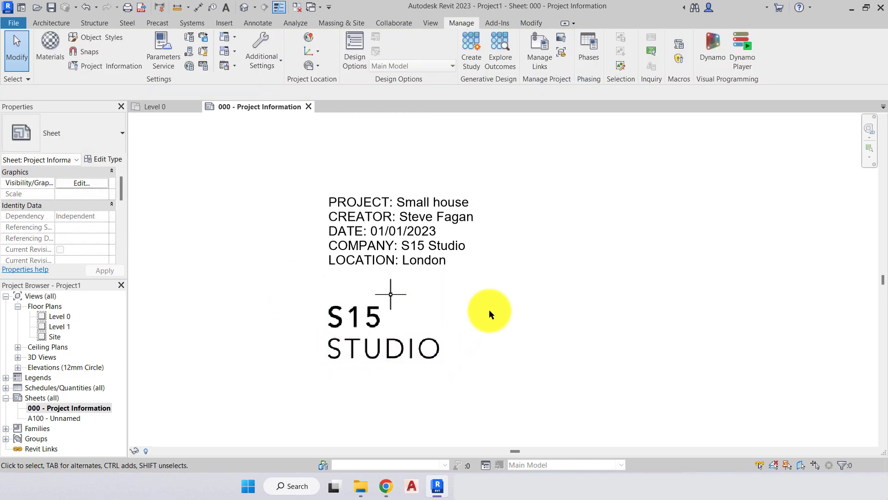
scroll(492, 315, "up", 1)
mouse_move(493, 319)
middle_mouse_down()
mouse_move(573, 337)
mouse_move(498, 334)
middle_mouse_up()
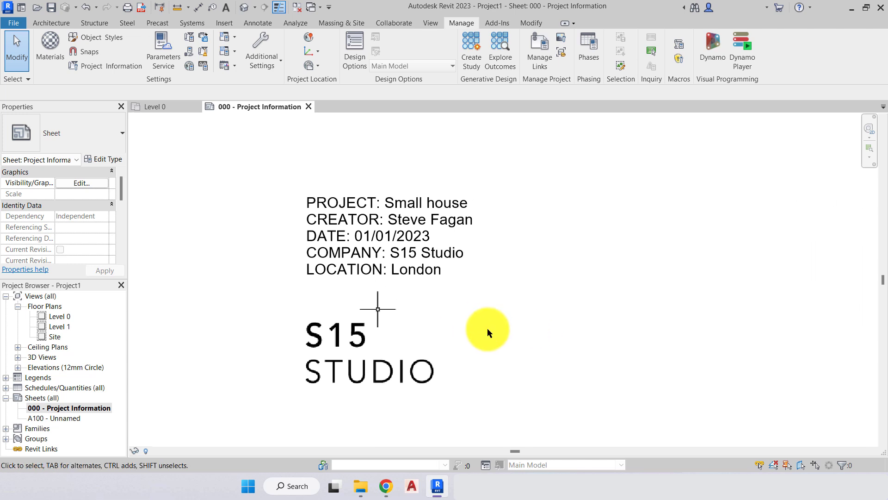
left_click(474, 335)
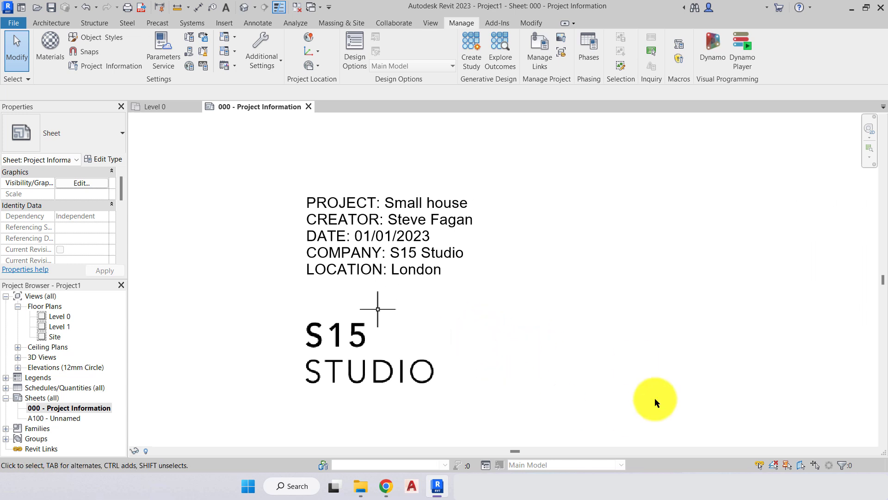
left_click(253, 169)
left_click(224, 23)
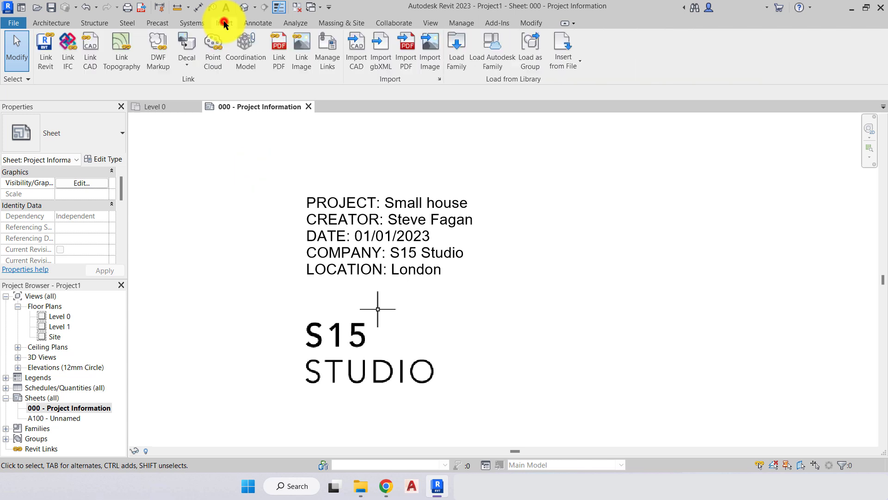
left_click(432, 51)
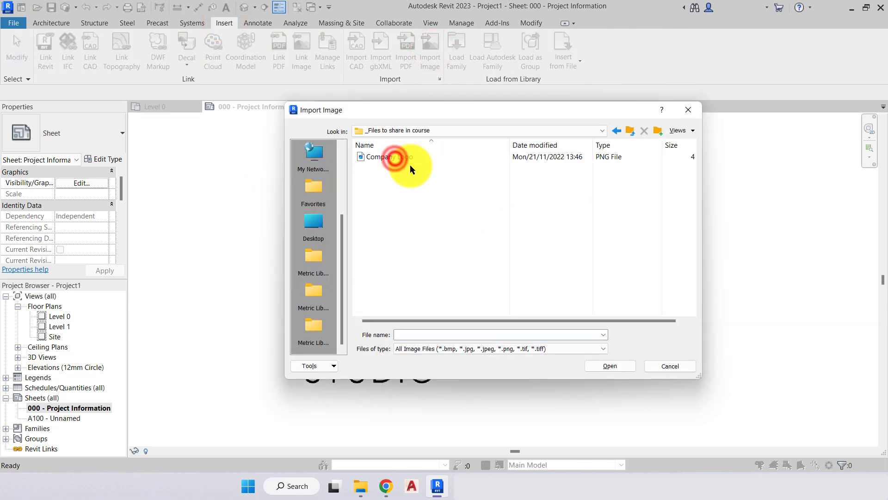
left_click(391, 157)
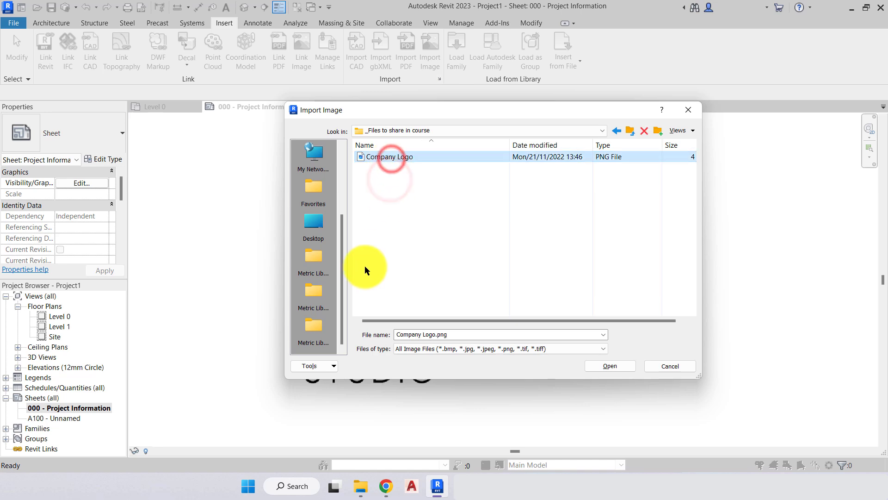
left_click(625, 366)
key("Escape")
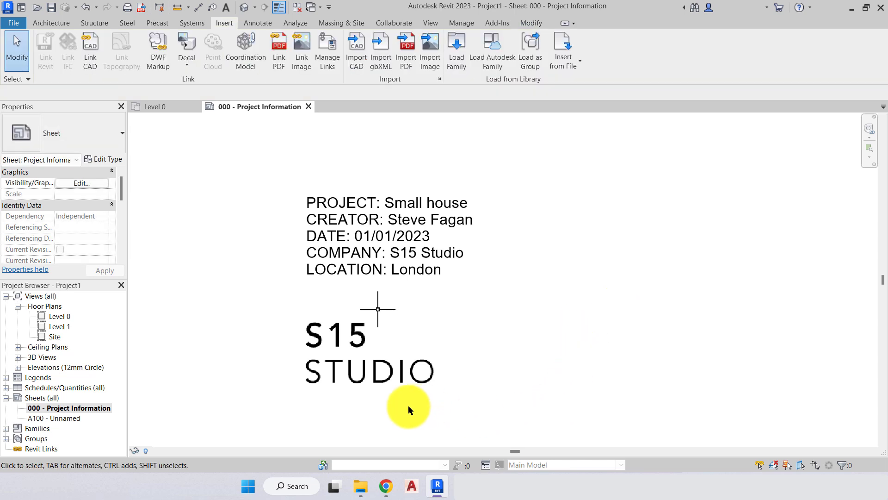
left_click(255, 215)
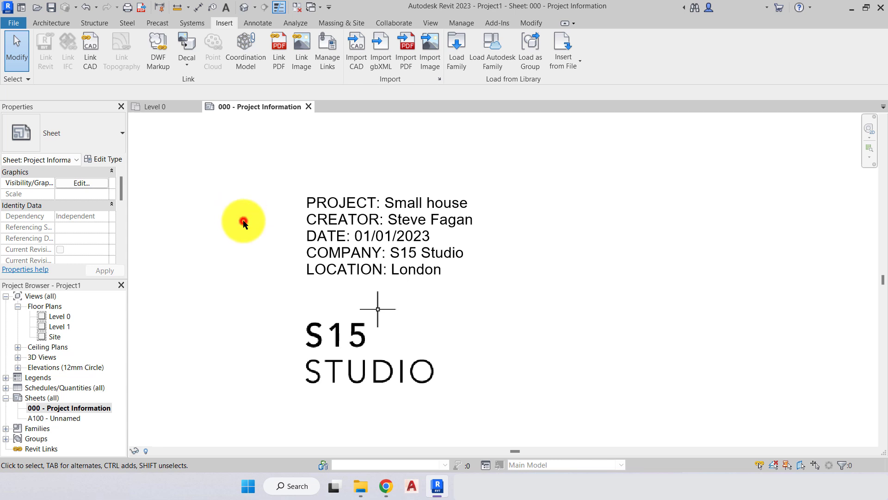
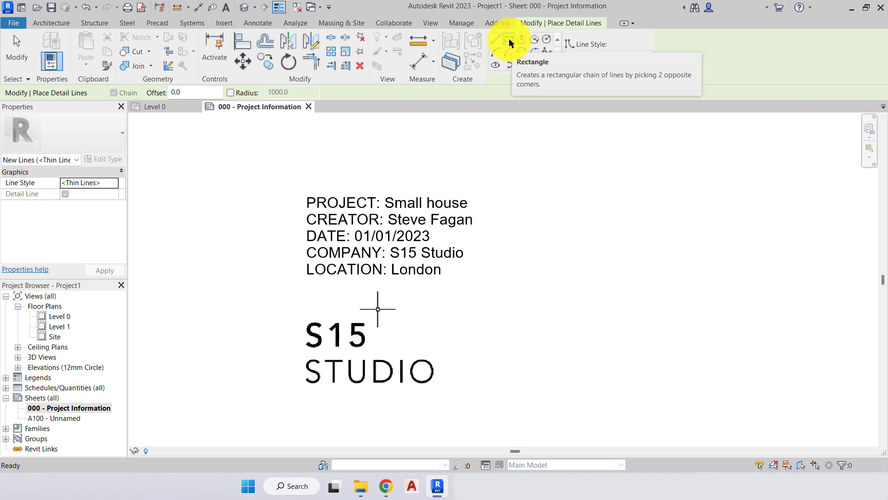
Draw a rectangle of thin detail lines as a border around the text note and the logo.
left_click(509, 39)
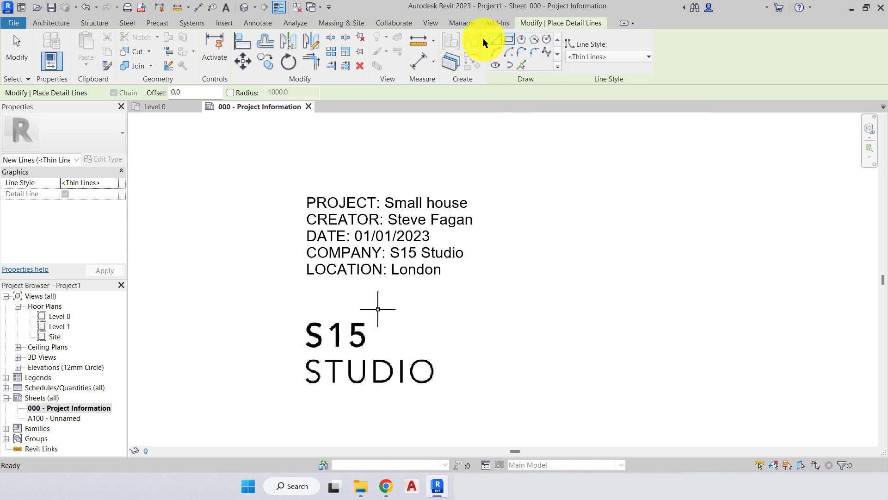
left_click(284, 181)
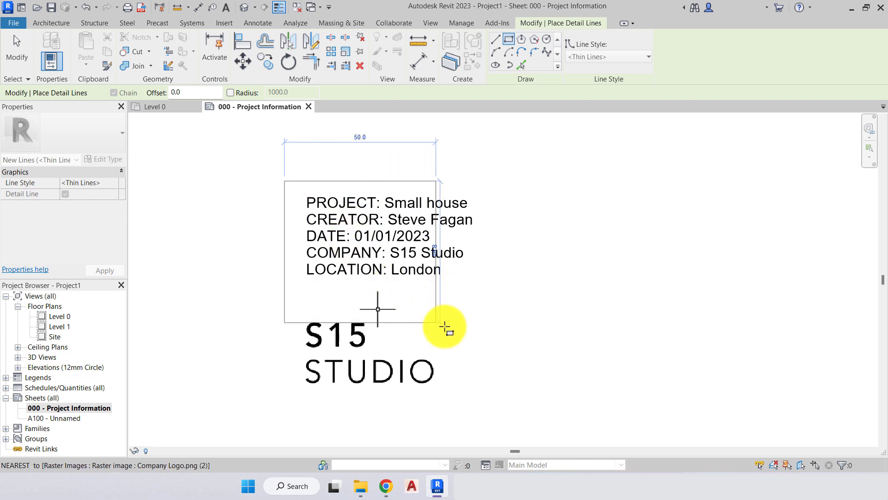
left_click(539, 397)
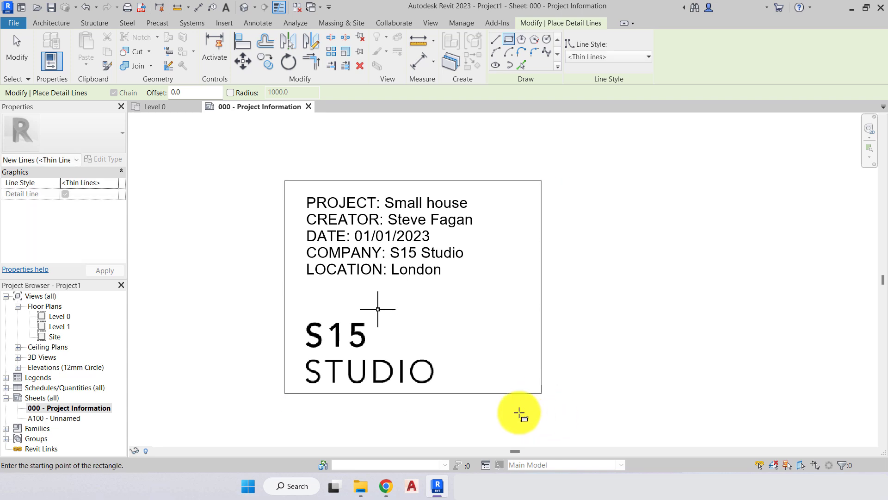
key("Escape")
scroll(454, 319, "up", 2)
middle_click_drag(454, 320, 511, 317)
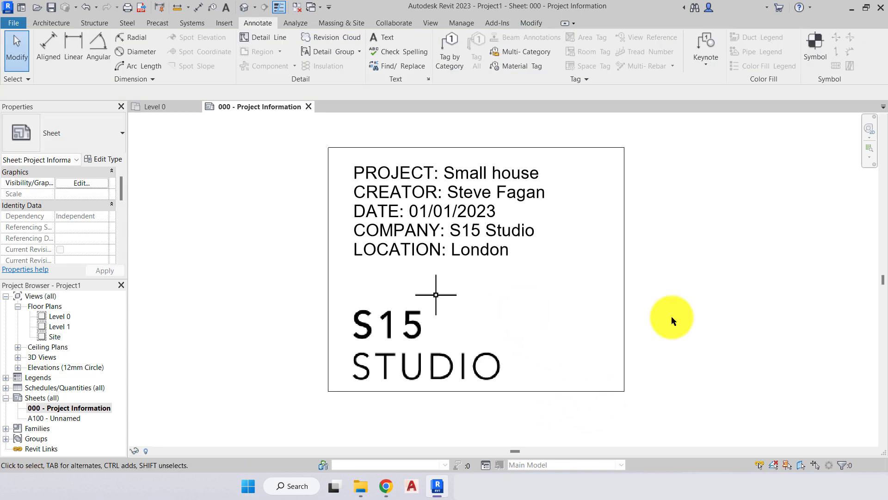
left_click(694, 341)
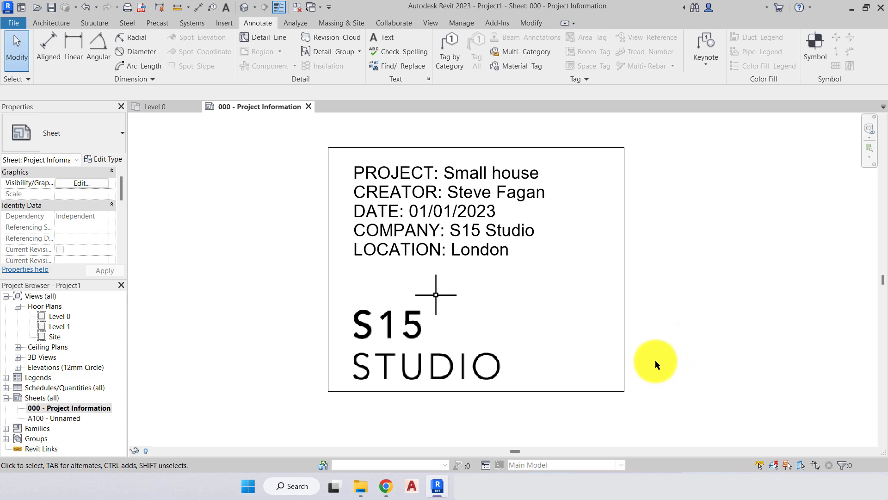
left_click(680, 349)
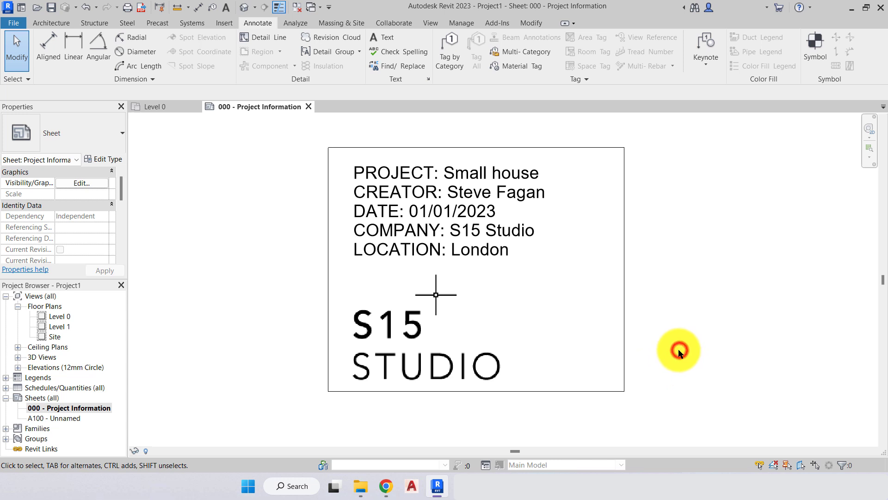
left_click(460, 124)
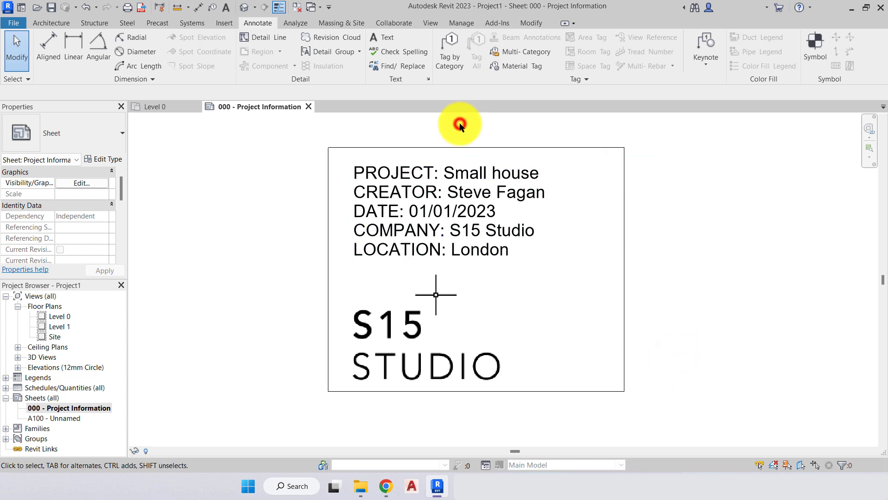
Set the project's starting view to Sheet: 000 - Project Information.
left_click(461, 23)
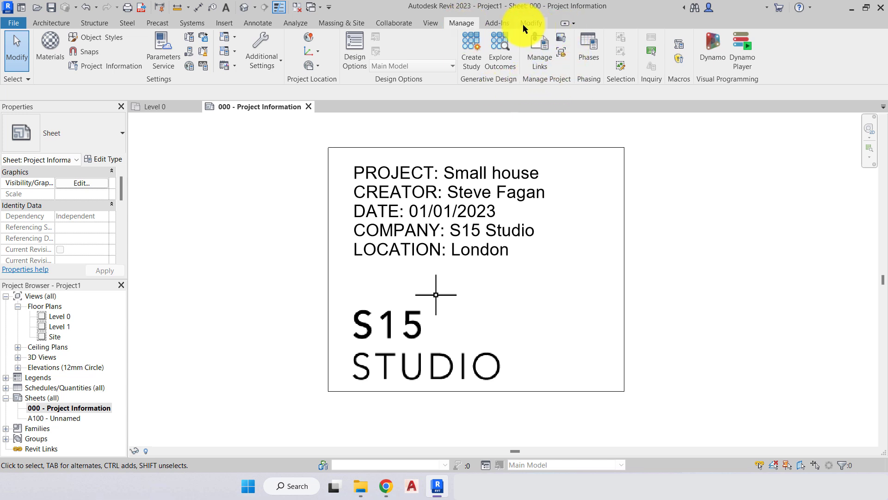
left_click(562, 50)
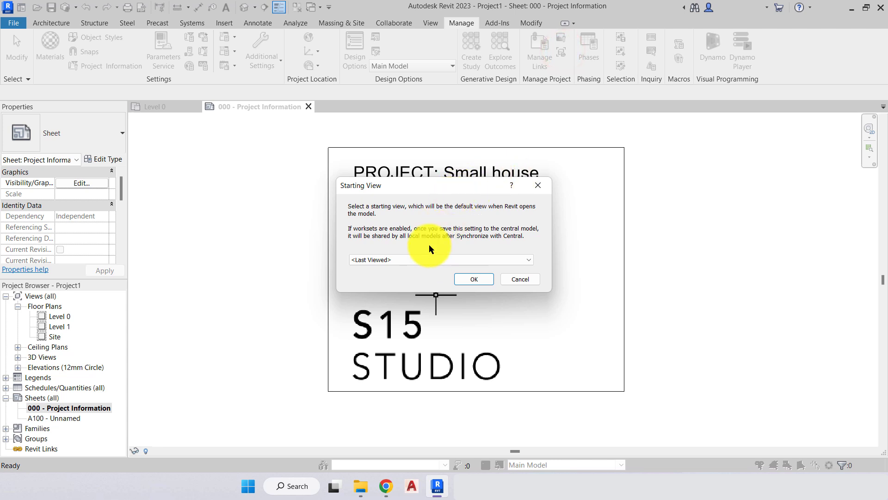
left_click(433, 259)
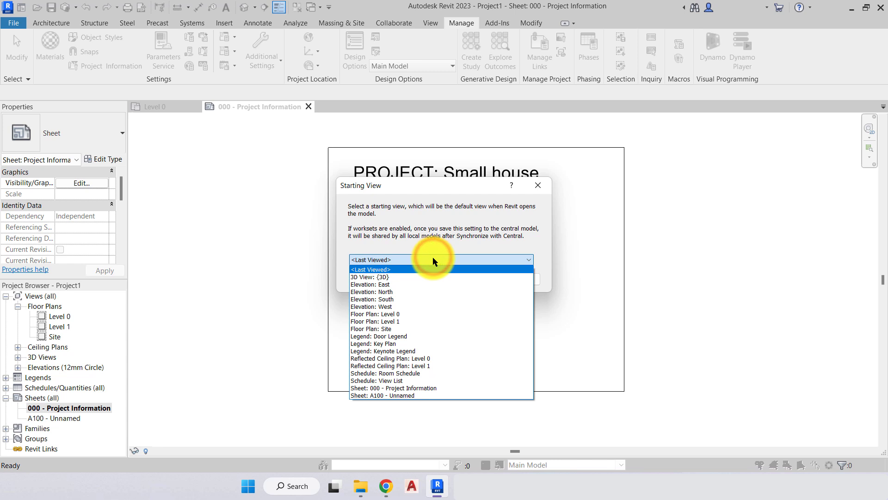
left_click(417, 388)
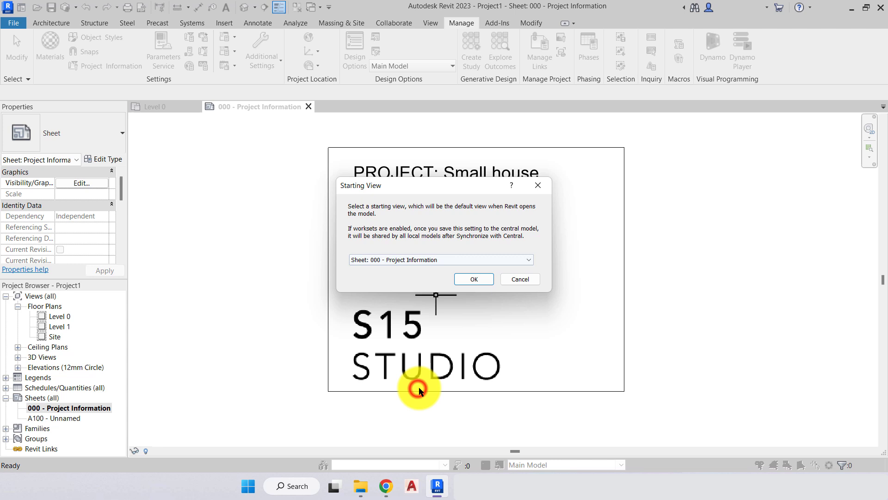
left_click(469, 279)
left_click(226, 397)
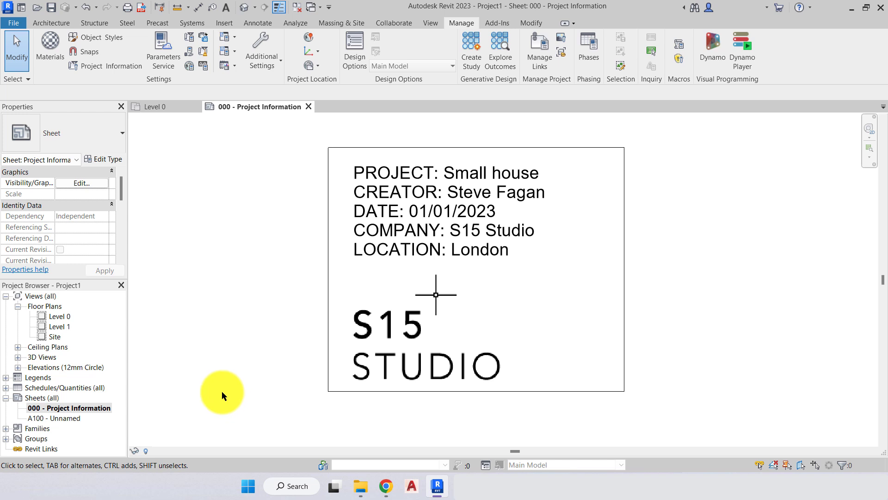
Close Project1 with its changes saved and reopen it from the recent files.
left_click(309, 107)
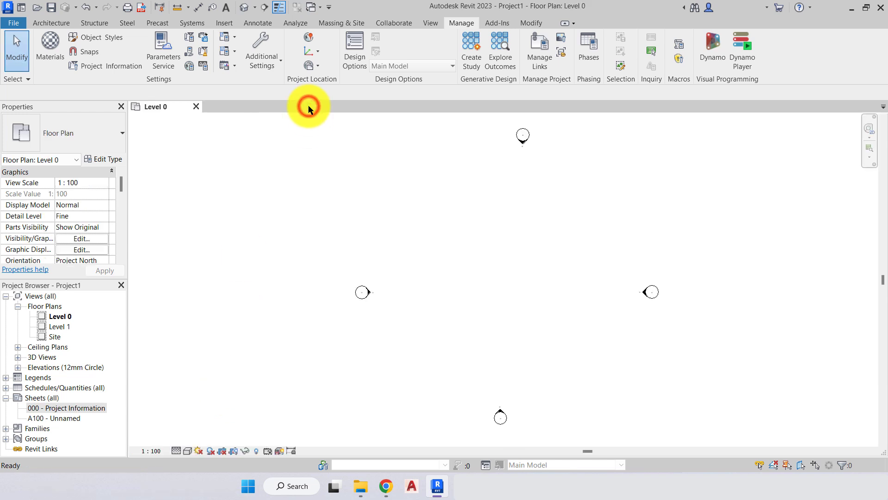
left_click(197, 106)
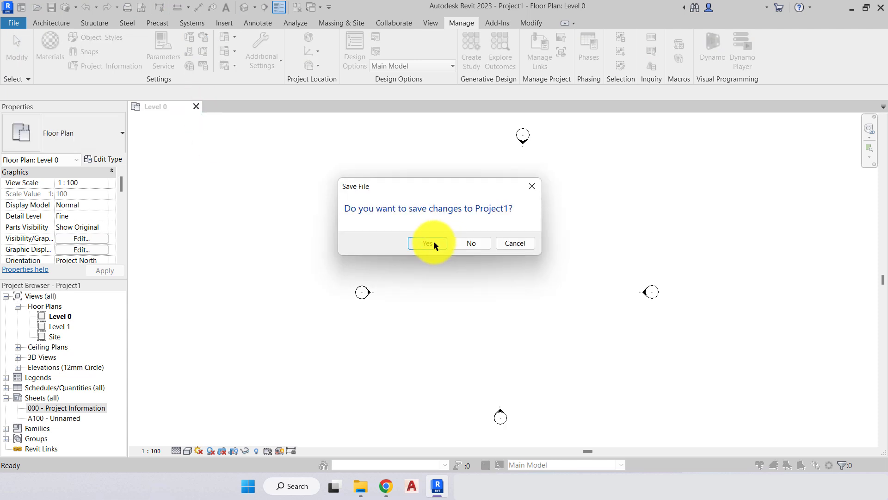
left_click(435, 243)
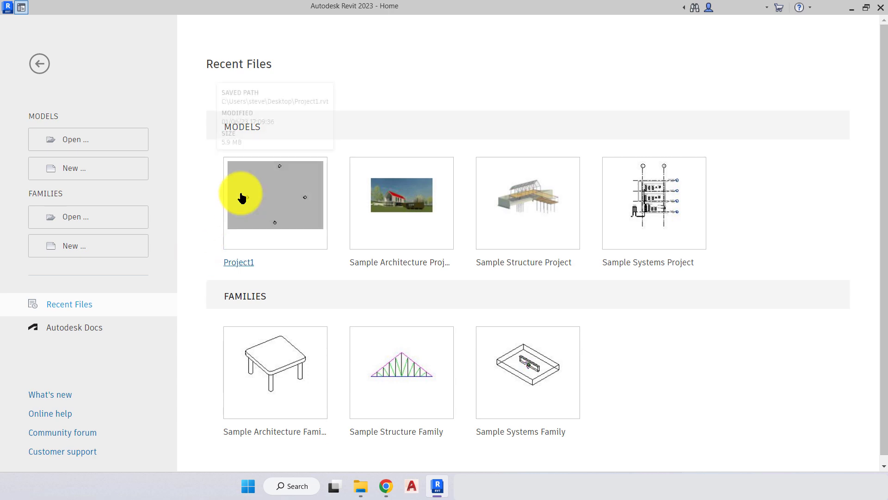
left_click(277, 221)
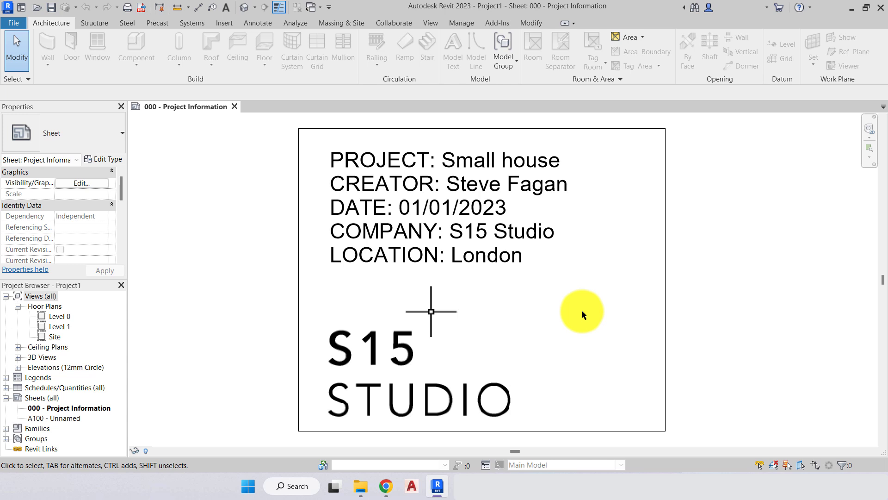
left_click(231, 268)
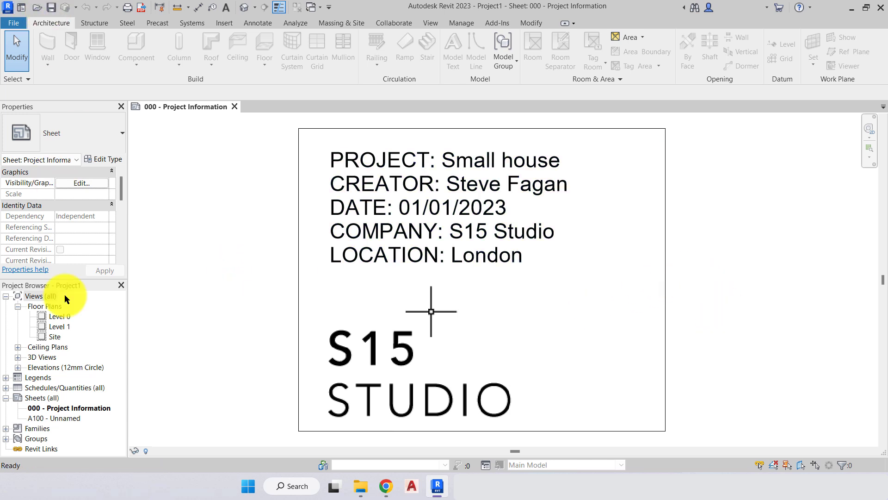
Open the Level 0 floor plan and close the 000 - Project Information sheet view.
double_click(59, 314)
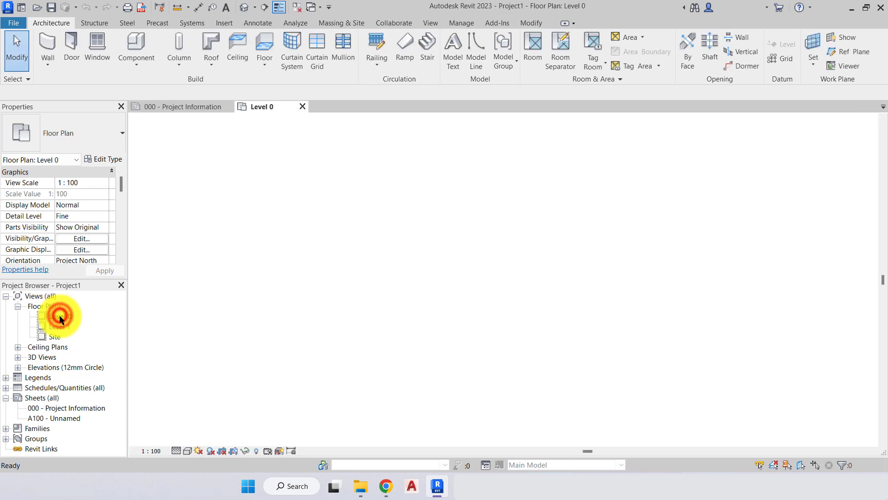
left_click(192, 105)
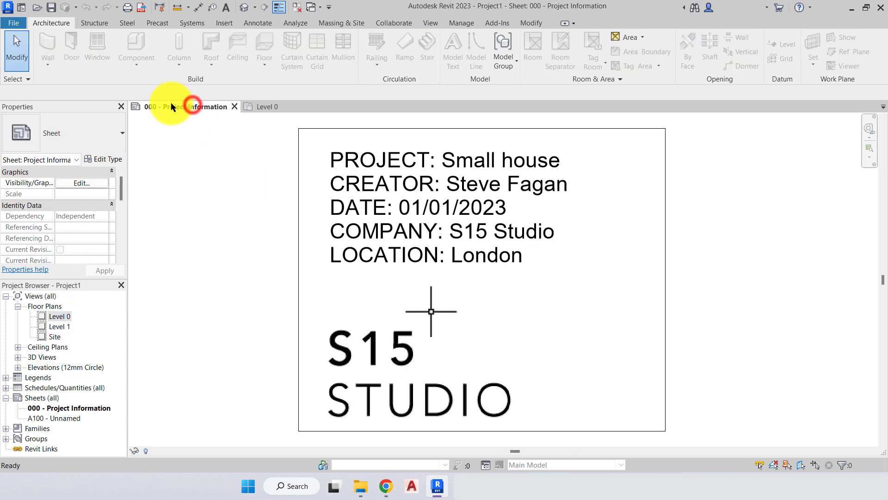
left_click(233, 107)
left_click(500, 256)
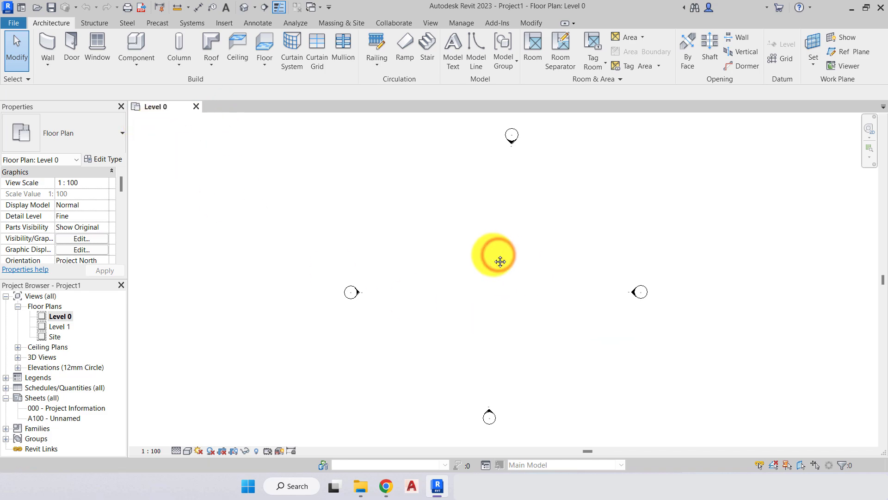